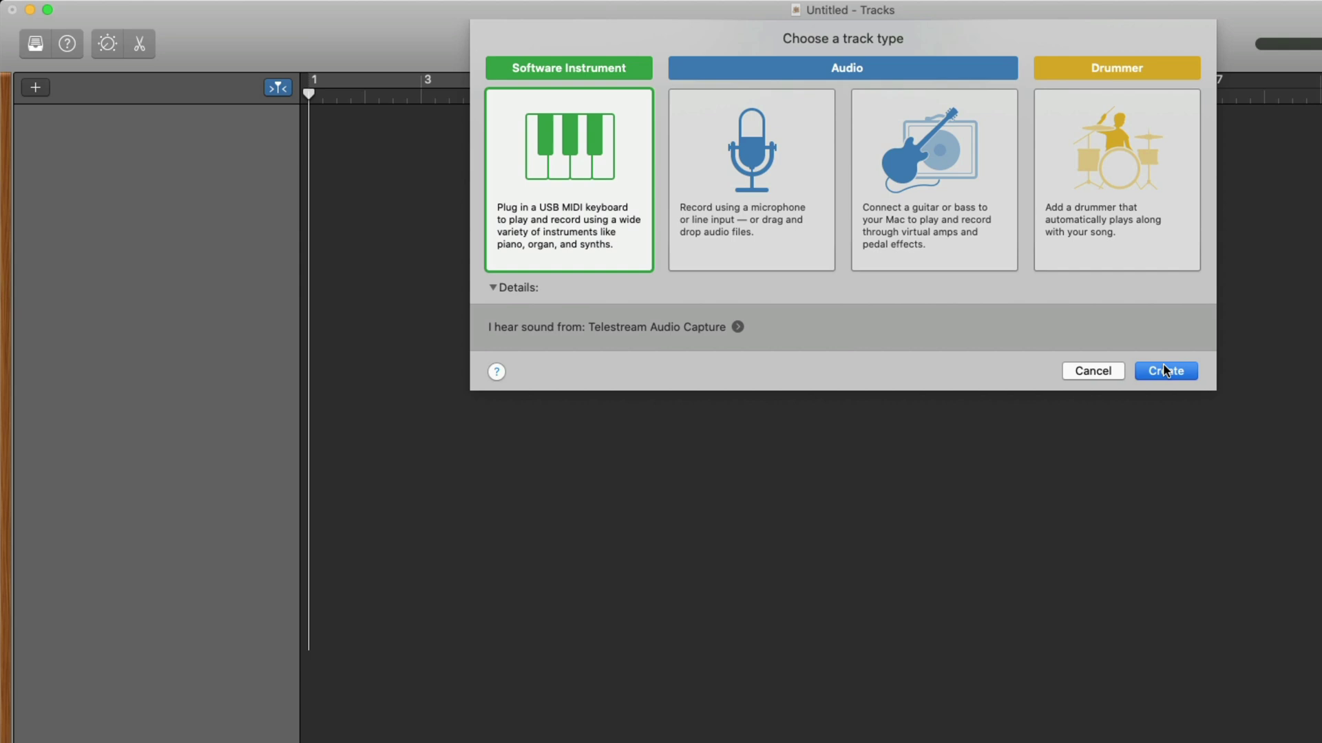
Step: Create a software instrument track that starts with the Classic Electric Piano sound
{"action": "left_click", "coordinate": [1165, 371]}
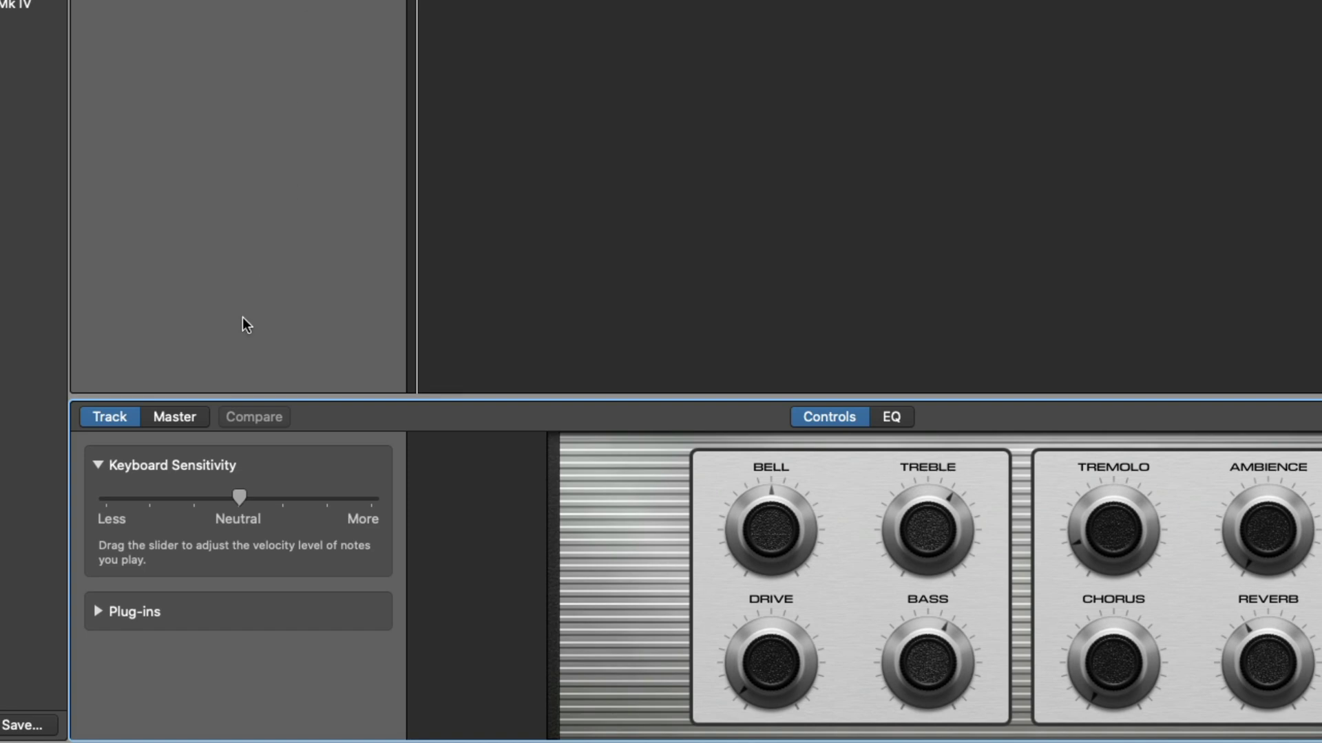
Step: Replace the E-Piano instrument with Native Instruments' Kontakt AU plug-in in stereo
{"action": "left_click", "coordinate": [98, 612]}
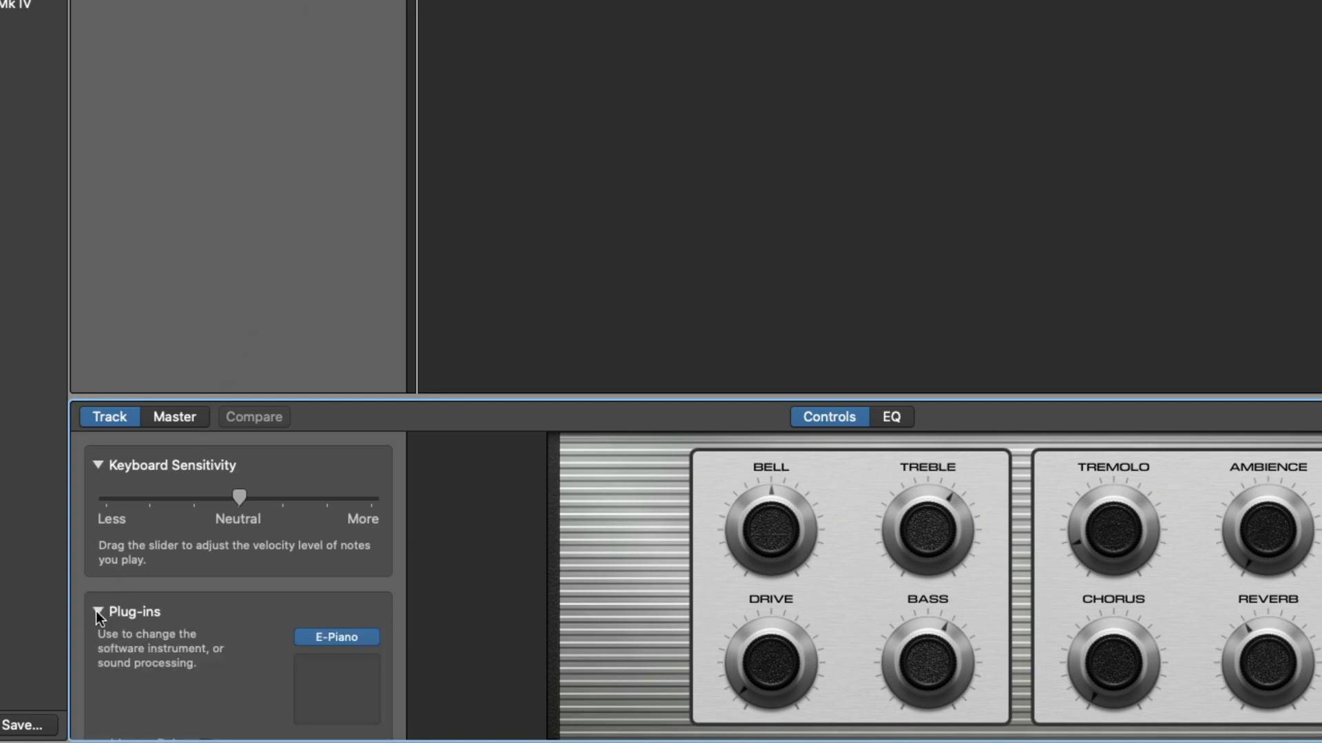
{"action": "left_click", "coordinate": [375, 638]}
{"action": "mouse_move", "coordinate": [377, 647]}
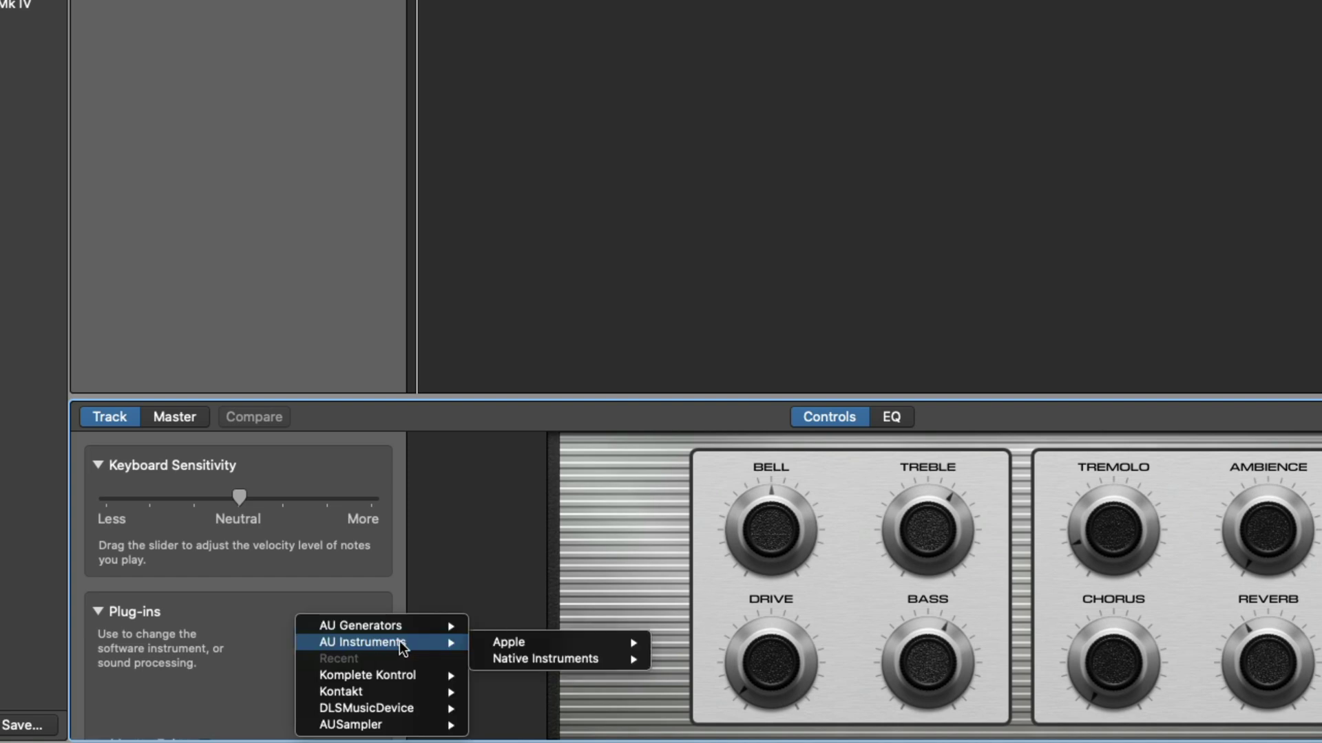
{"action": "mouse_move", "coordinate": [501, 662]}
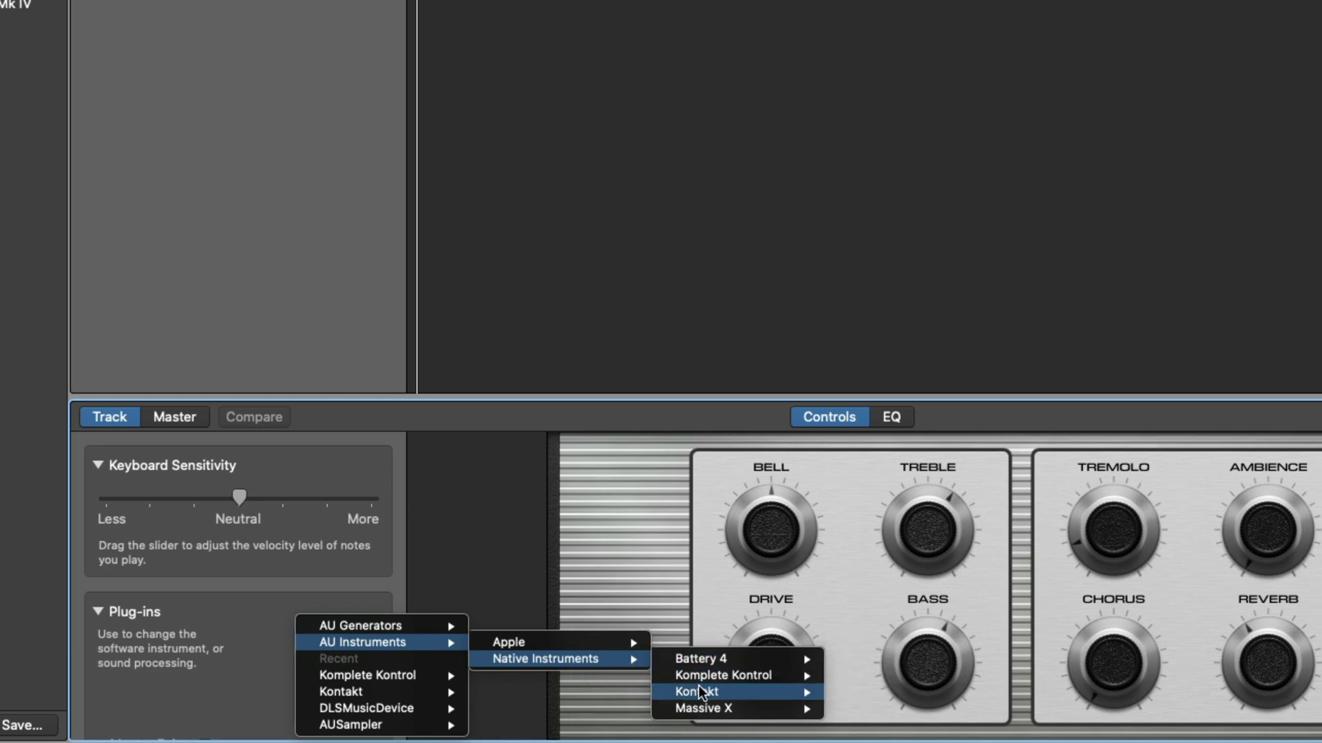
{"action": "mouse_move", "coordinate": [700, 701]}
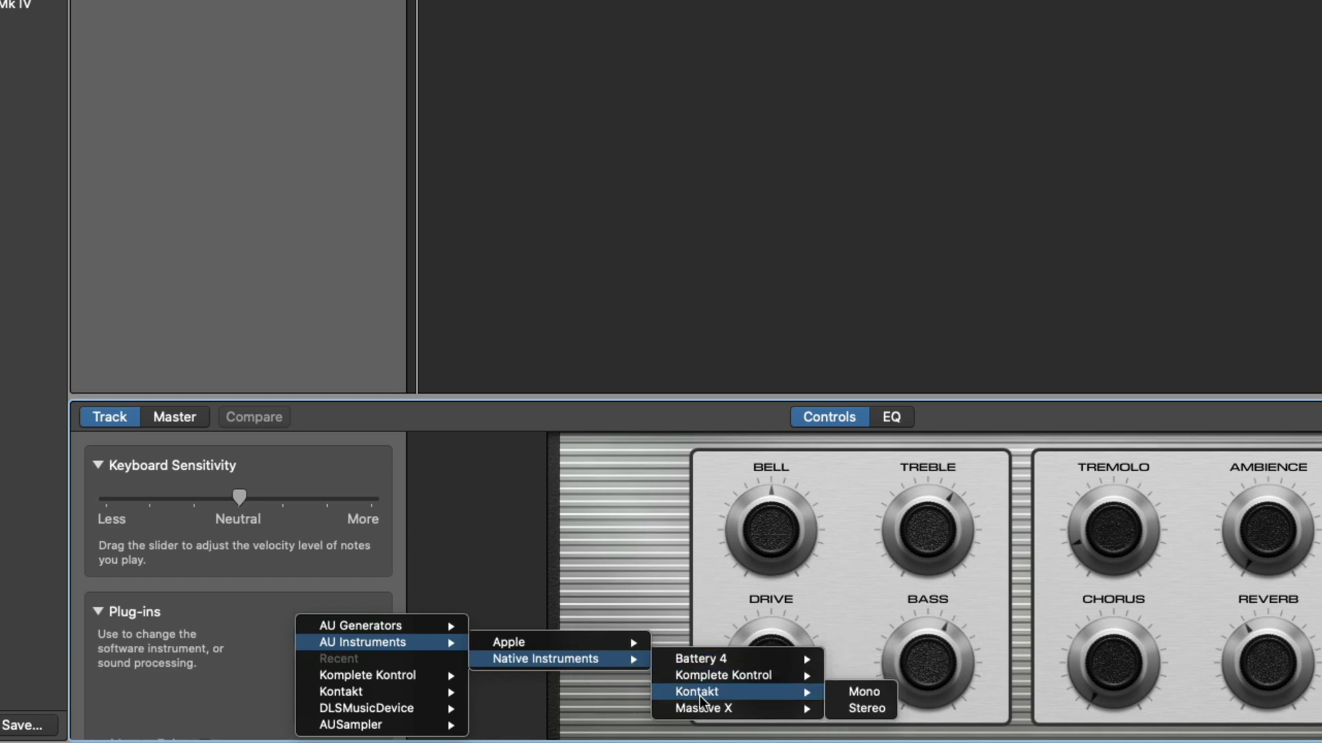
{"action": "left_click", "coordinate": [871, 709]}
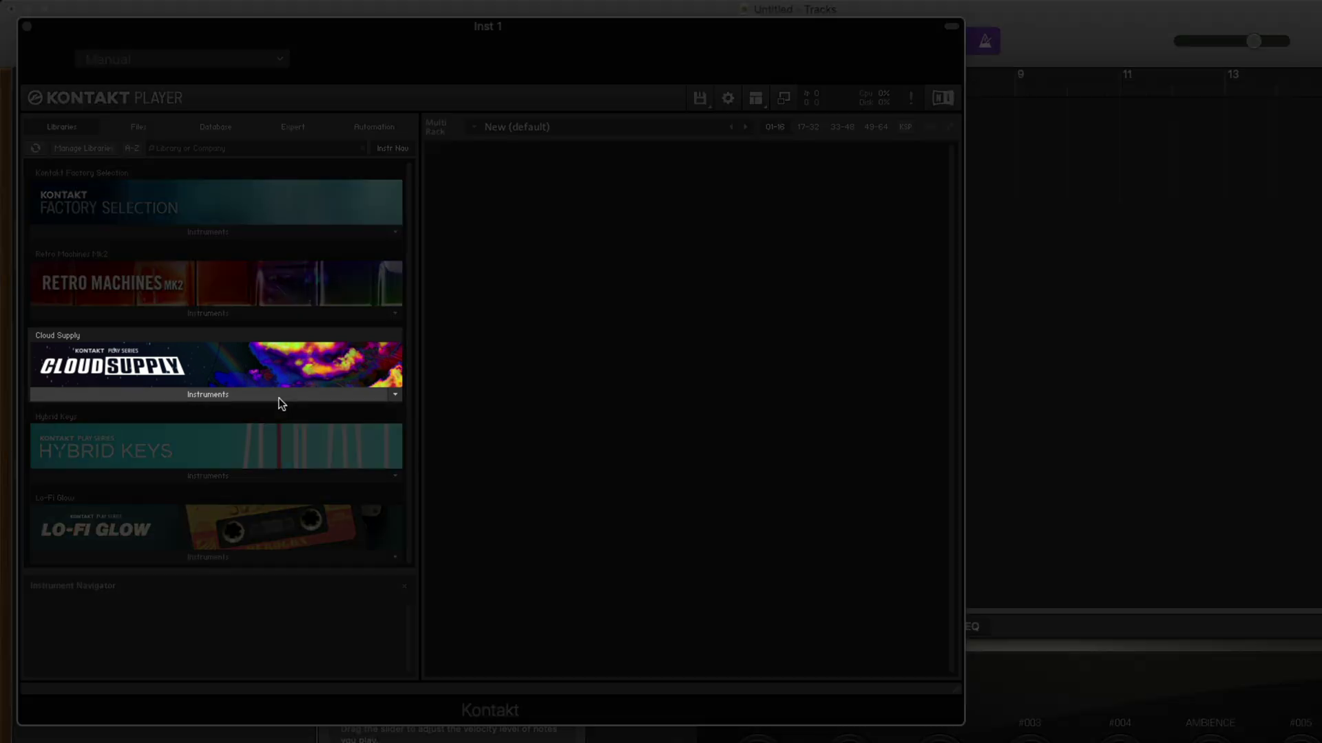
Step: Load Cloud Supply.nki from the Cloud Supply library's Instruments into the Kontakt rack
{"action": "left_click", "coordinate": [279, 398]}
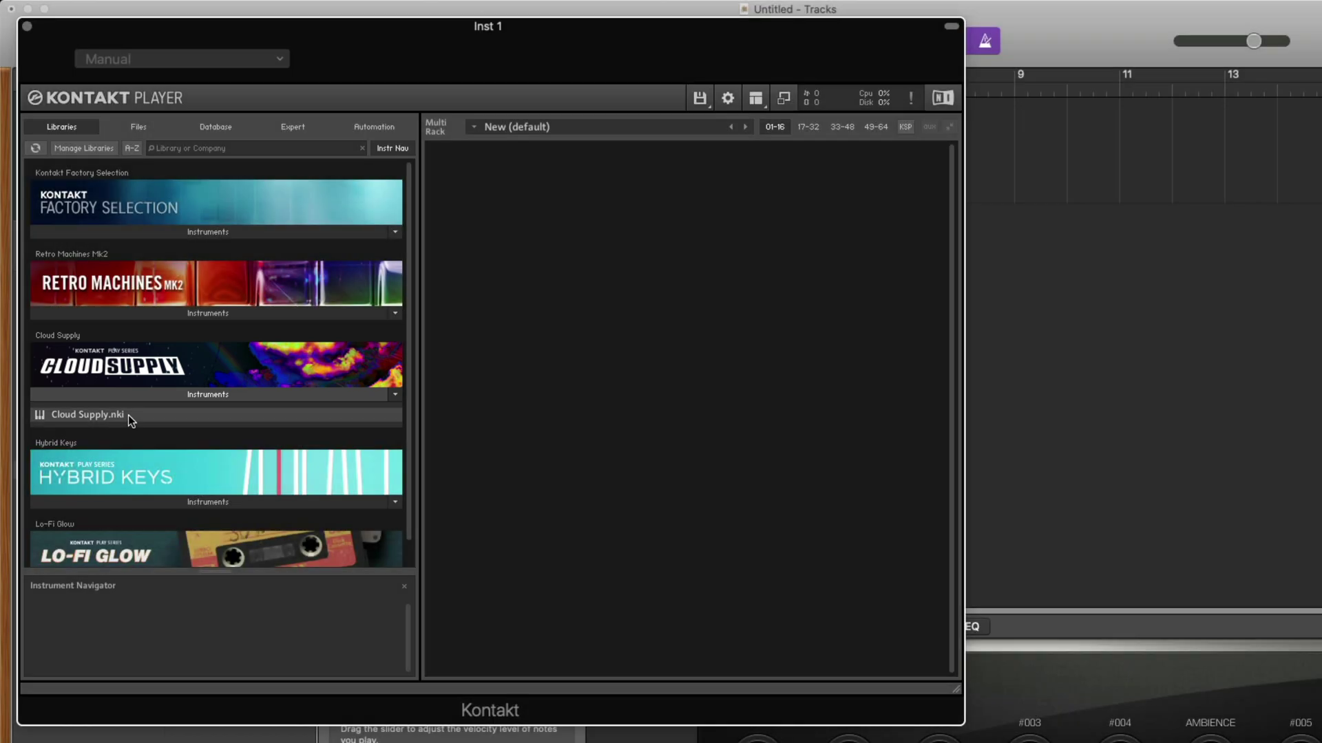
{"action": "double_click", "coordinate": [128, 415]}
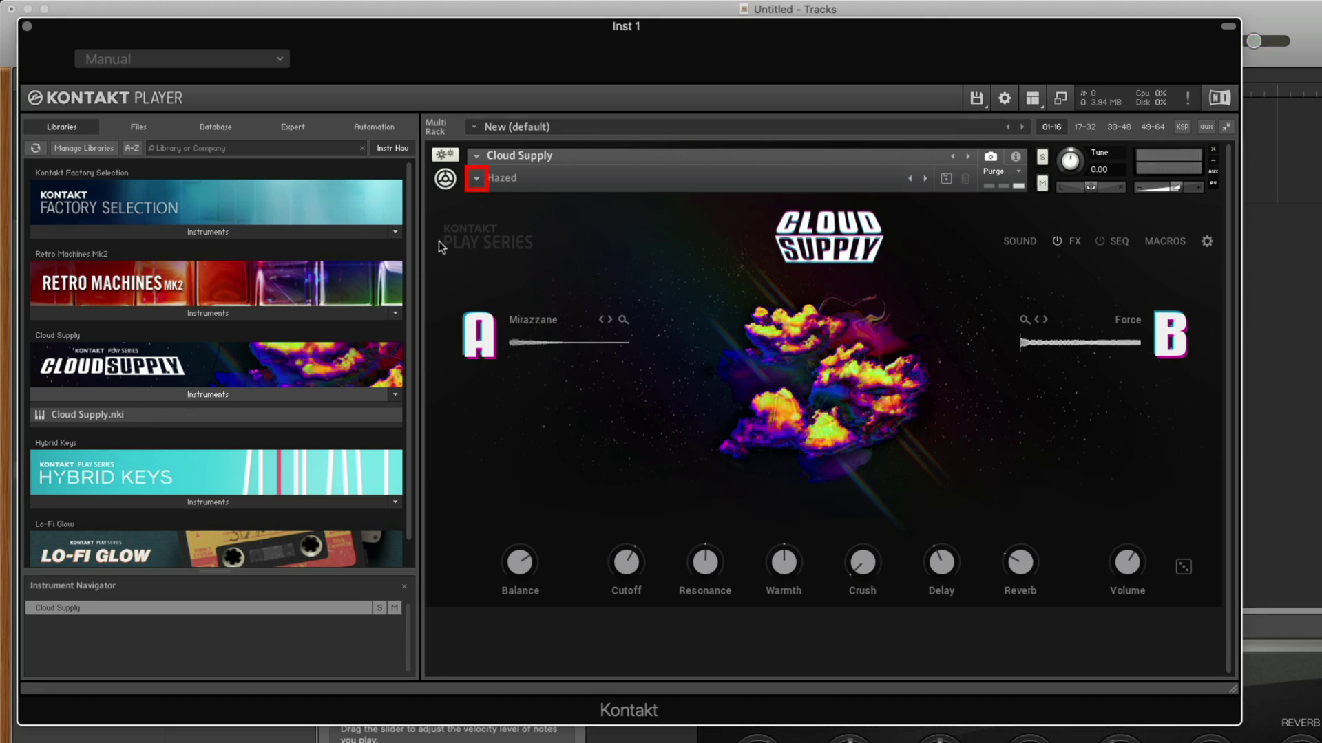
Step: Change the Cloud Supply preset from Hazed to Pluck > Kimbre
{"action": "left_click", "coordinate": [475, 180]}
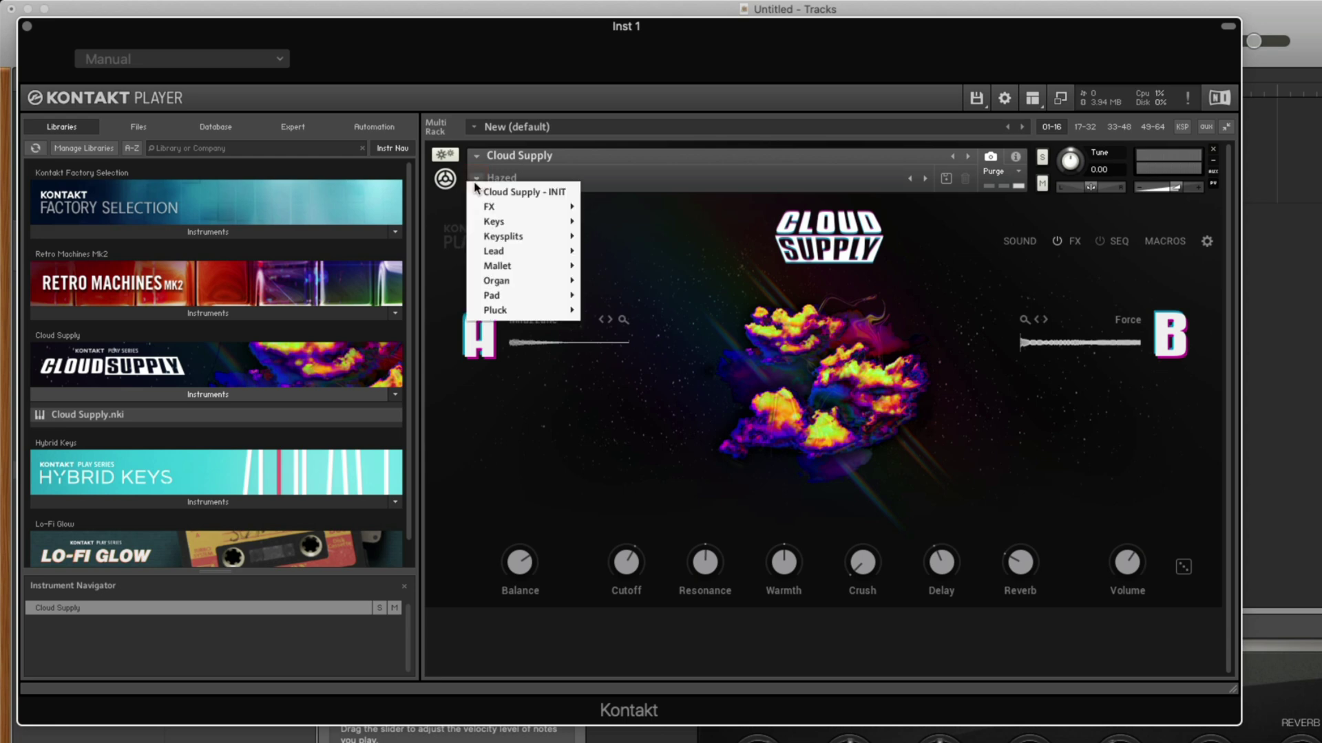
{"action": "mouse_move", "coordinate": [535, 307]}
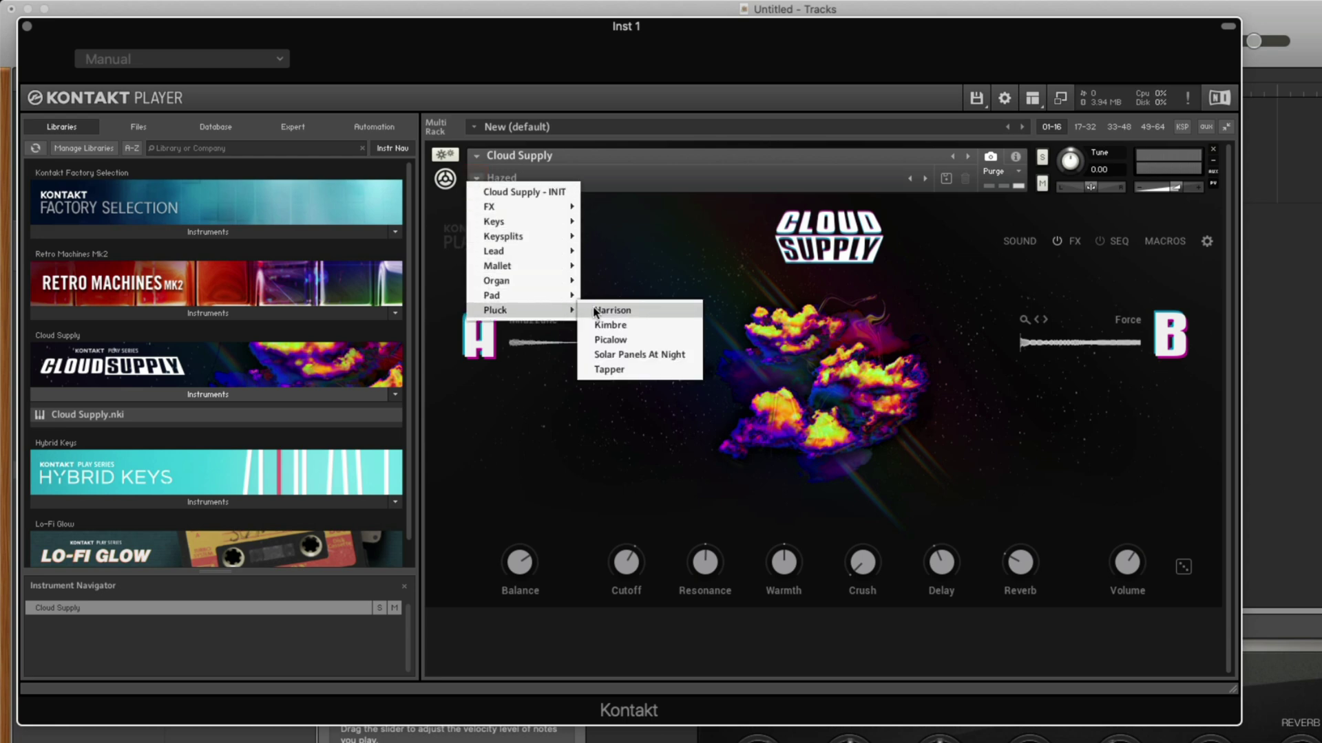
{"action": "left_click", "coordinate": [622, 327]}
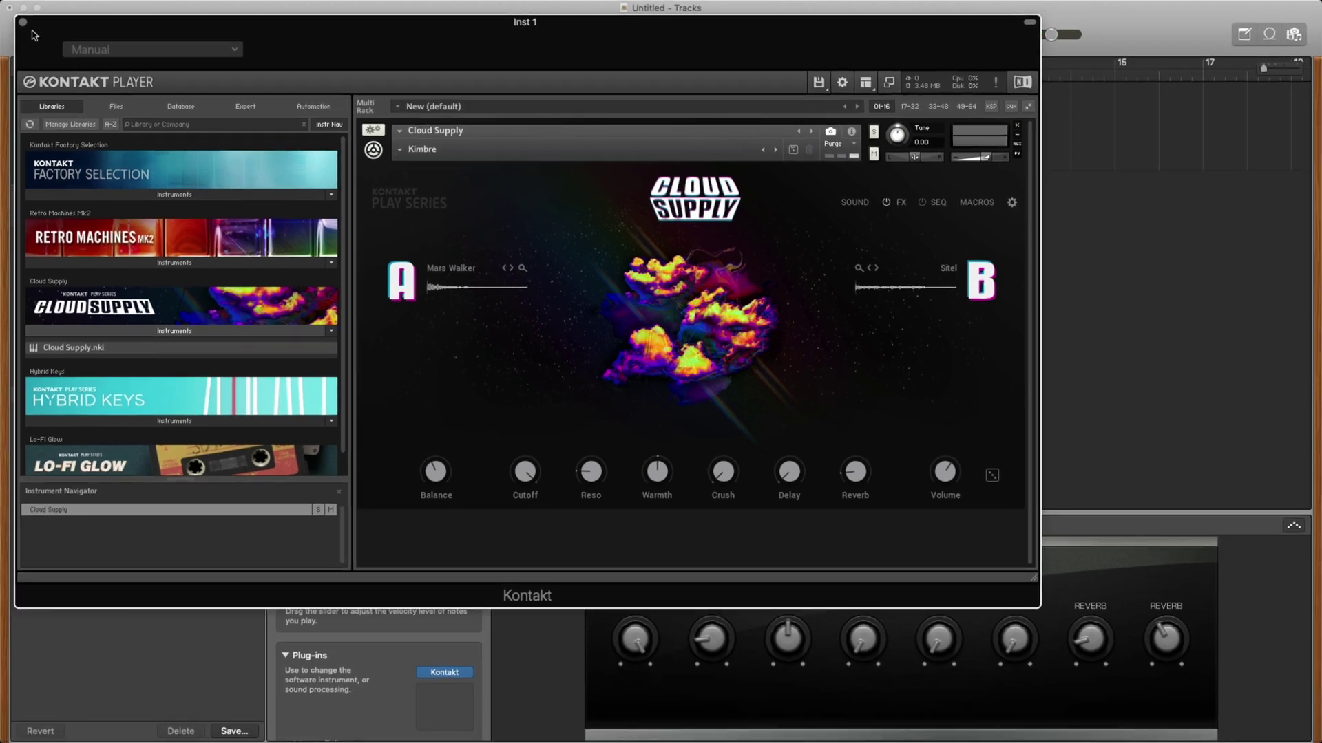
Step: Close Kontakt and add a second software instrument track
{"action": "left_click", "coordinate": [23, 22]}
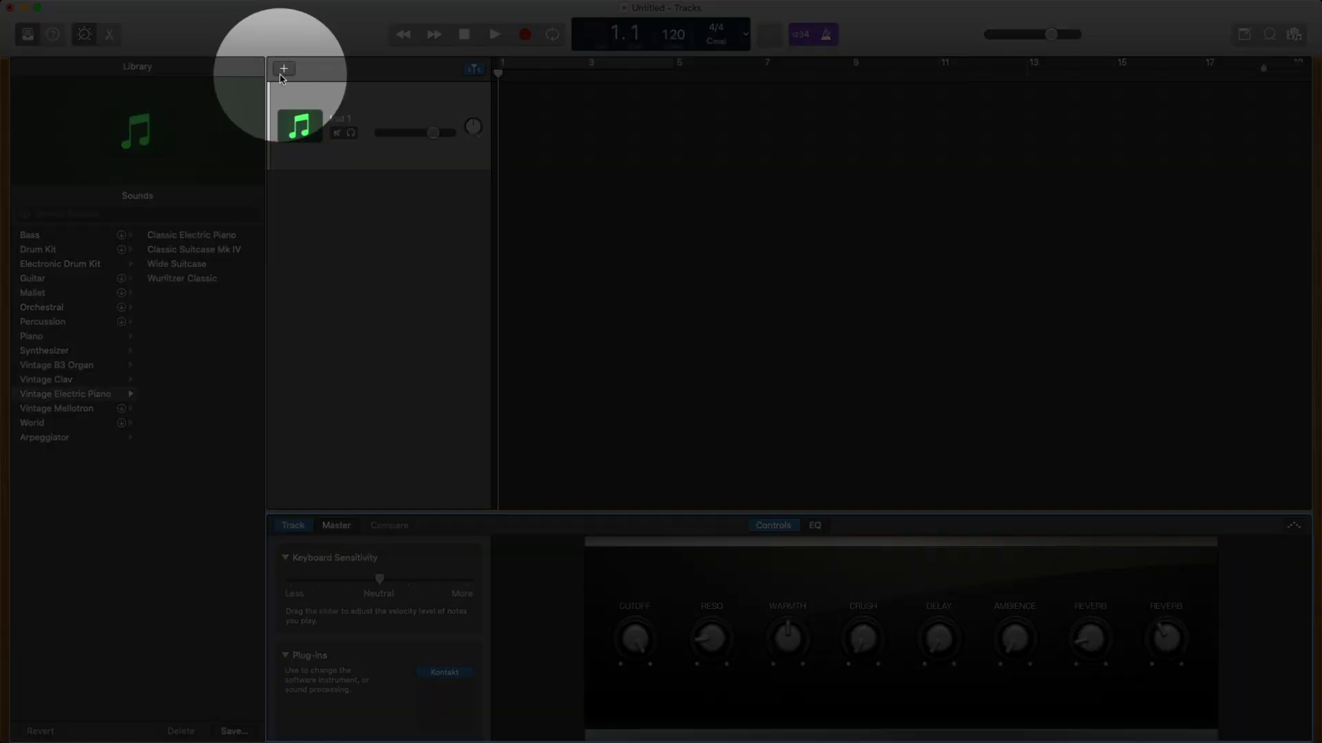
{"action": "left_click", "coordinate": [282, 70]}
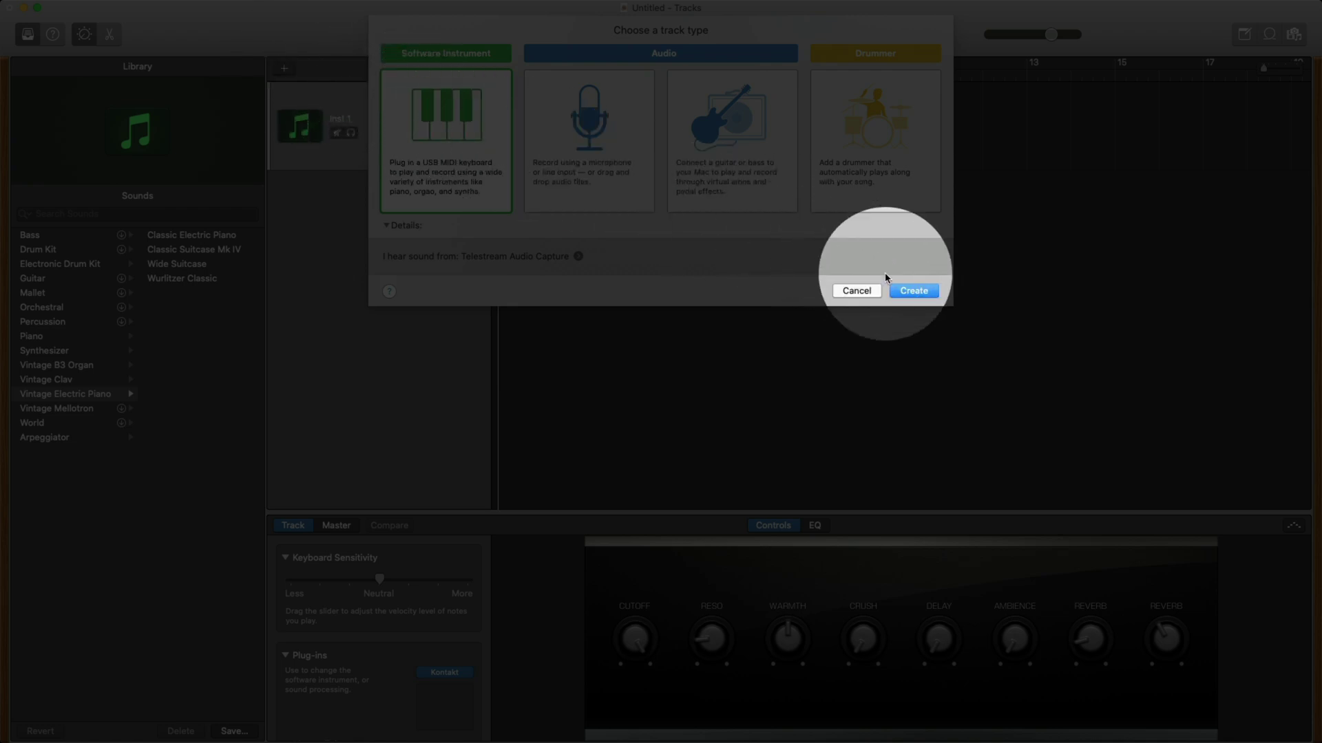
{"action": "left_click", "coordinate": [909, 291]}
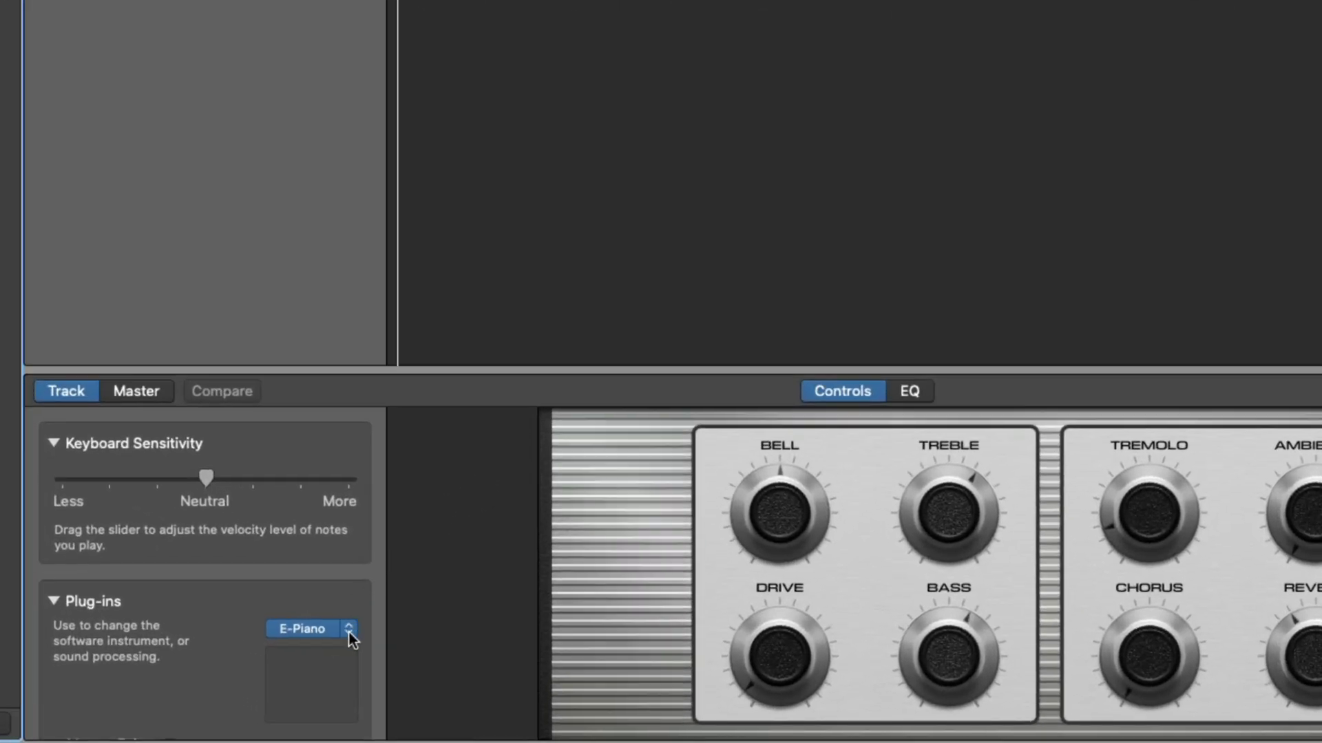
Step: Browse the new track's AU instrument plug-ins toward Native Instruments
{"action": "left_click", "coordinate": [349, 629]}
{"action": "mouse_move", "coordinate": [352, 639]}
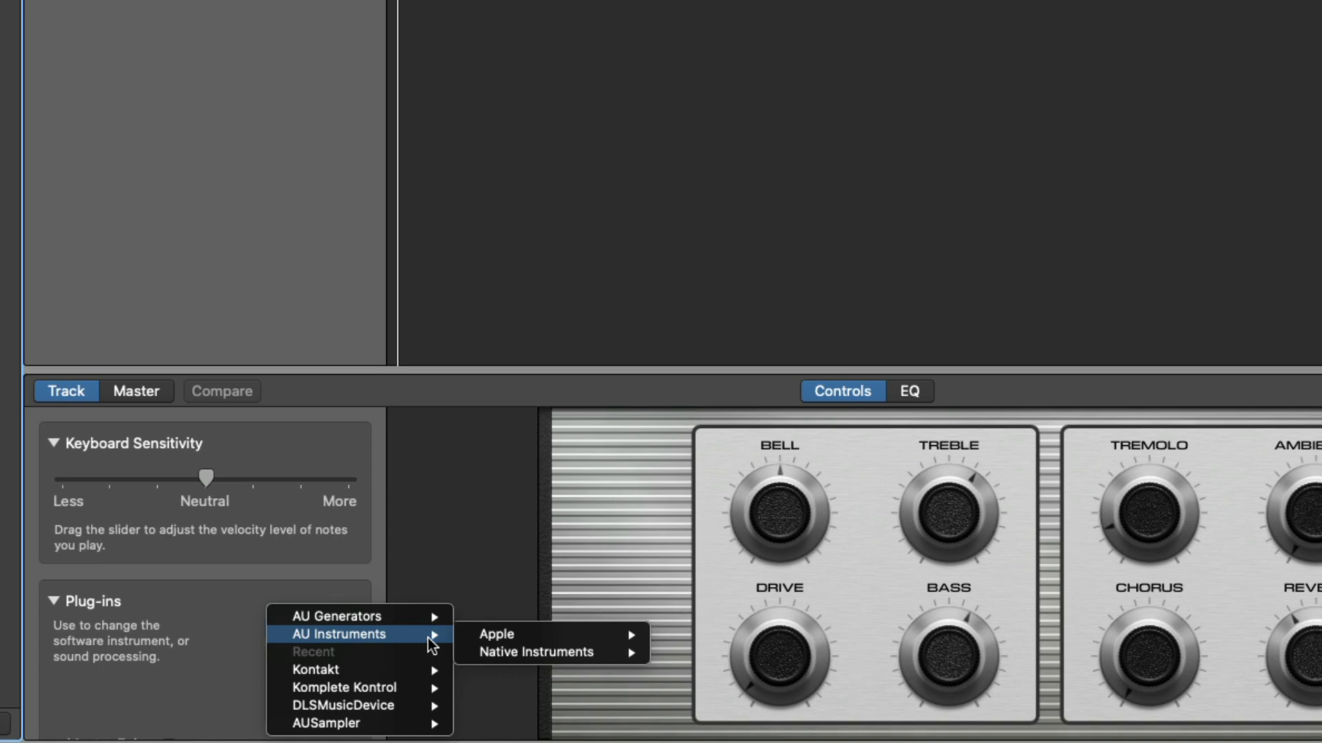
{"action": "mouse_move", "coordinate": [529, 654]}
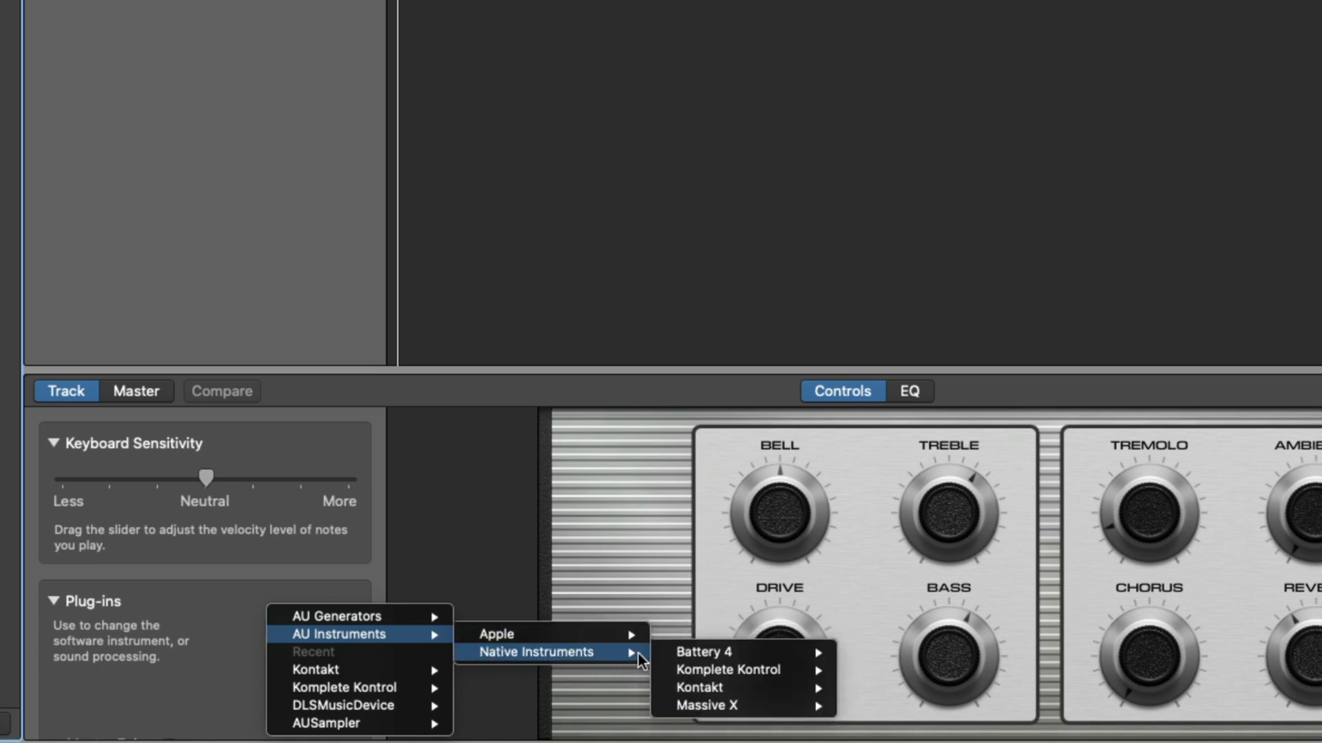
Step: Load Massive X in stereo and apply the Spizz preset from Plucked Strings
{"action": "mouse_move", "coordinate": [734, 713]}
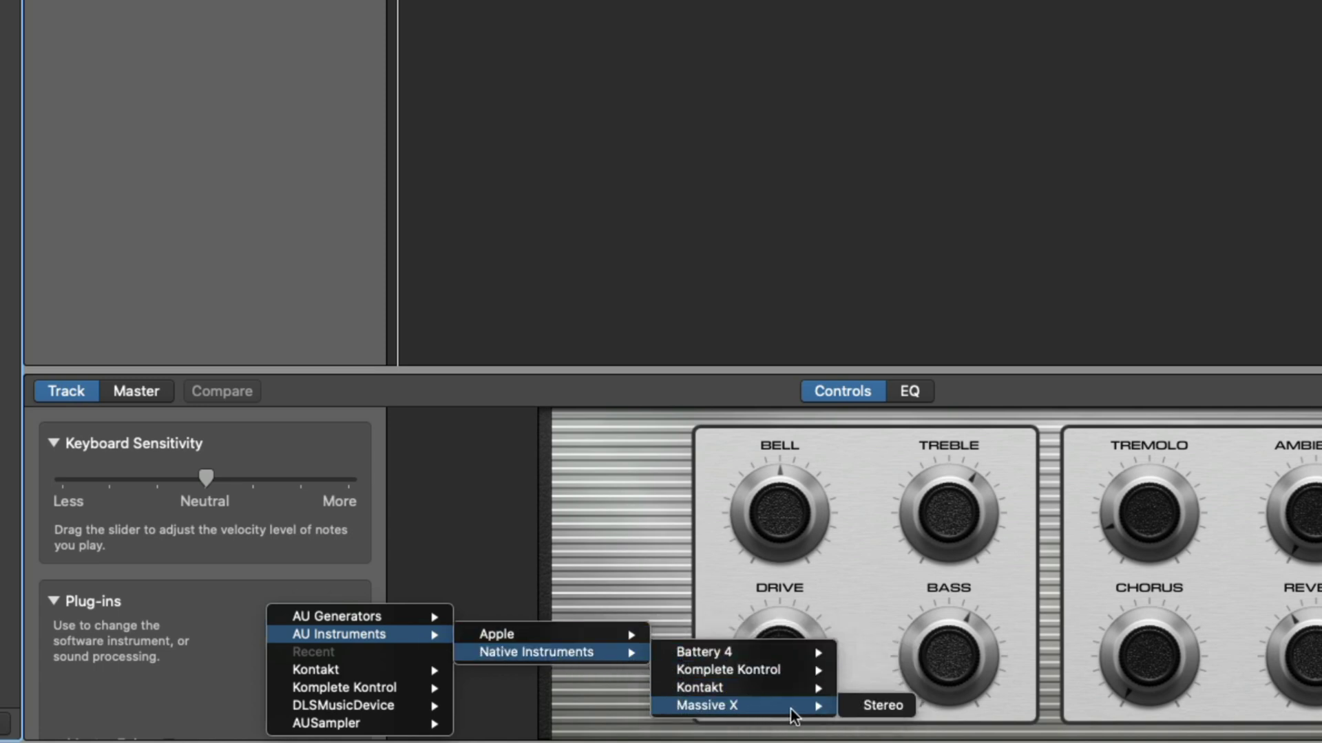
{"action": "left_click", "coordinate": [874, 707]}
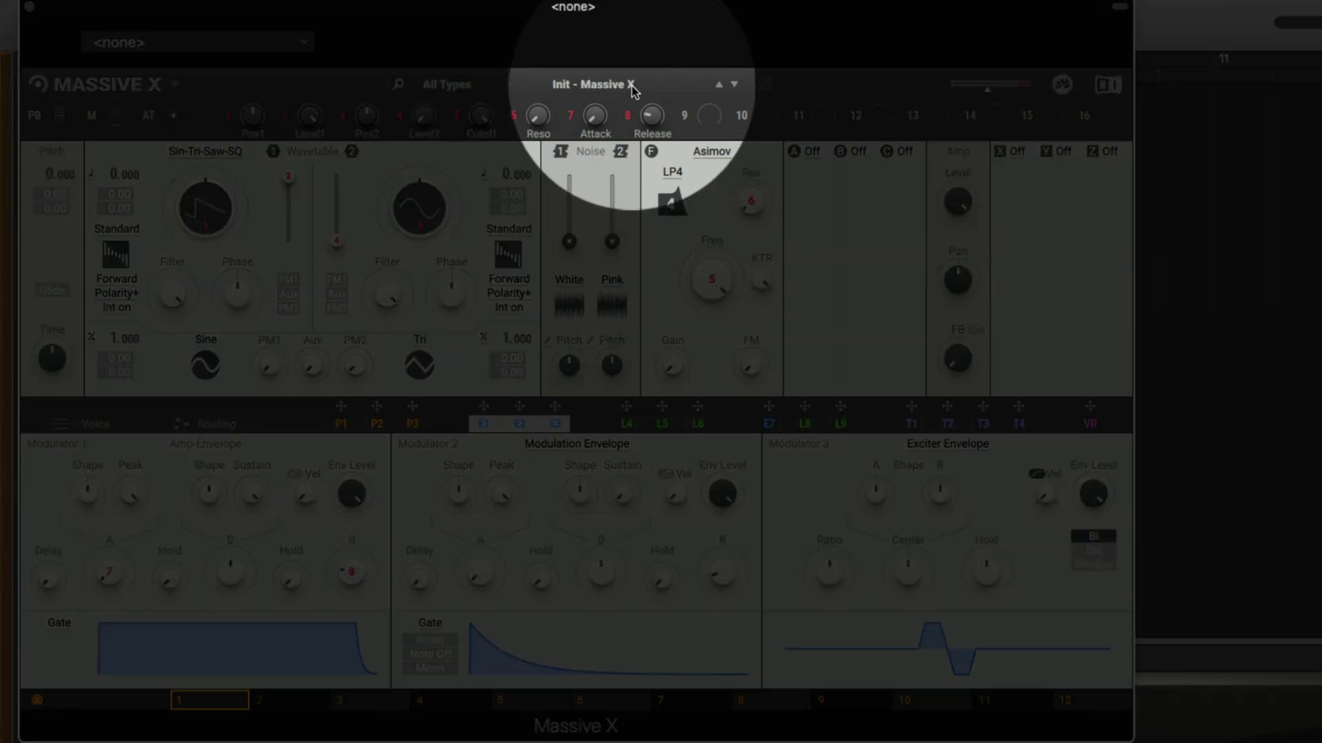
{"action": "left_click", "coordinate": [632, 89]}
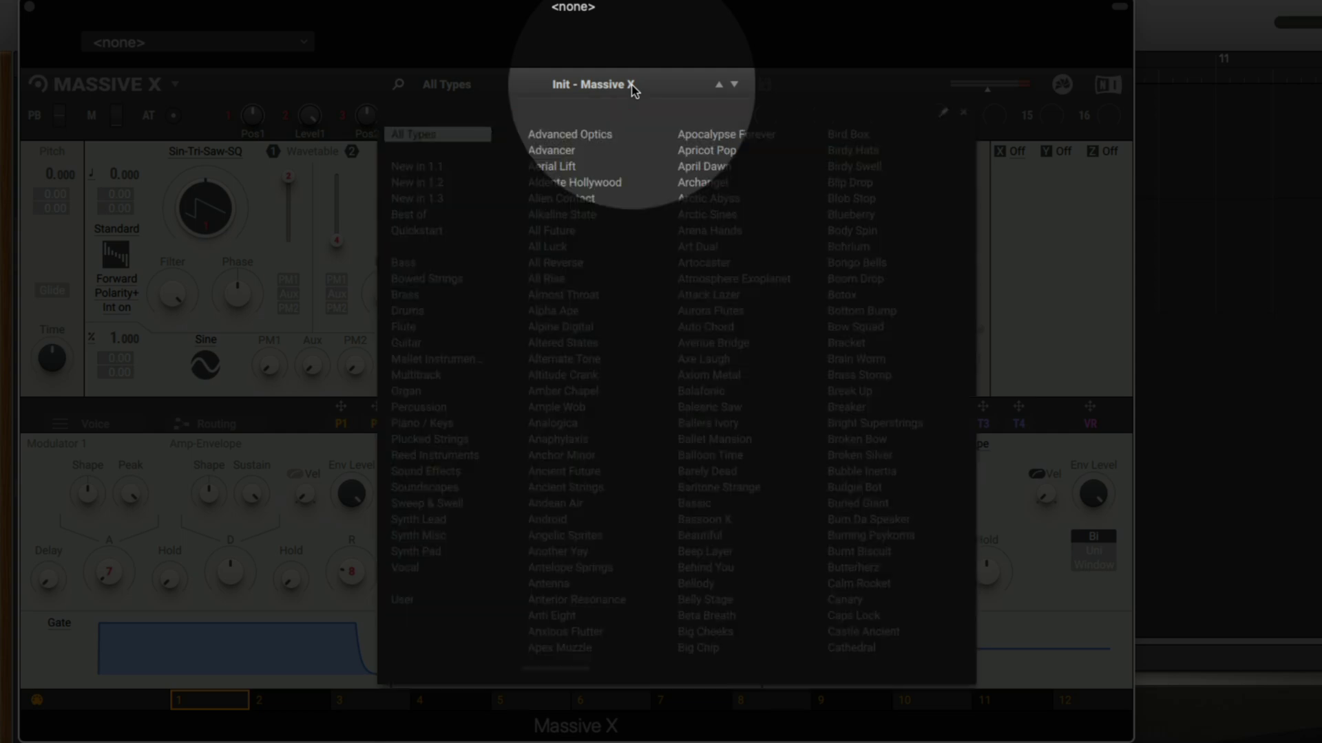
{"action": "left_click", "coordinate": [462, 444]}
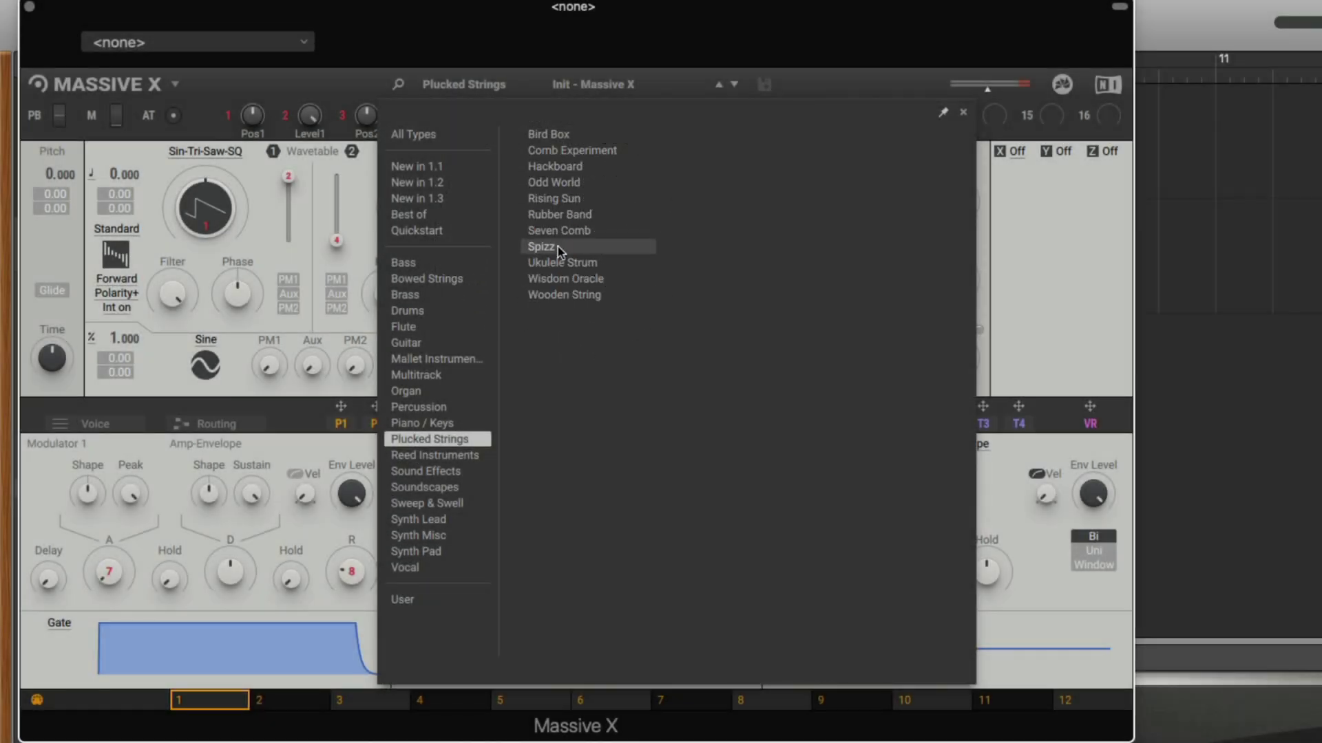
{"action": "left_click", "coordinate": [558, 246]}
{"action": "left_click", "coordinate": [602, 94]}
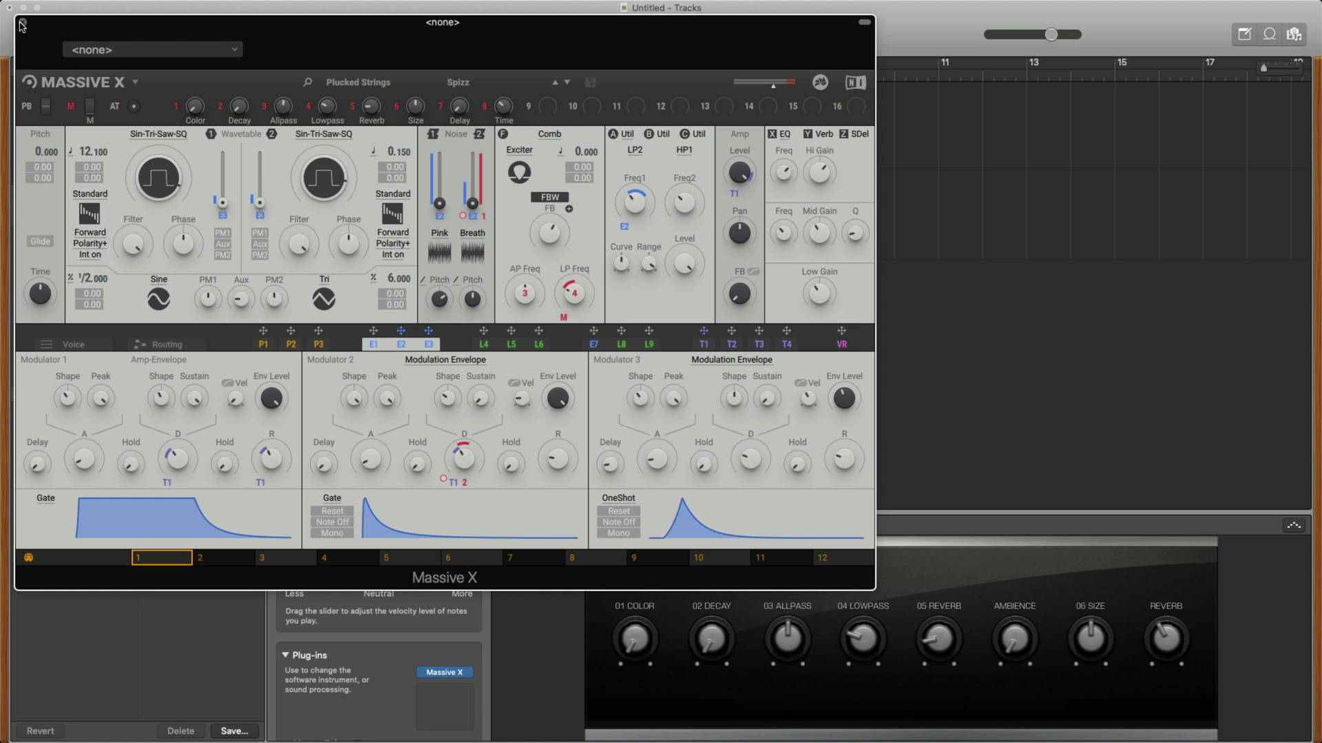
Step: Close Massive X and add a third software instrument track
{"action": "left_click", "coordinate": [22, 26]}
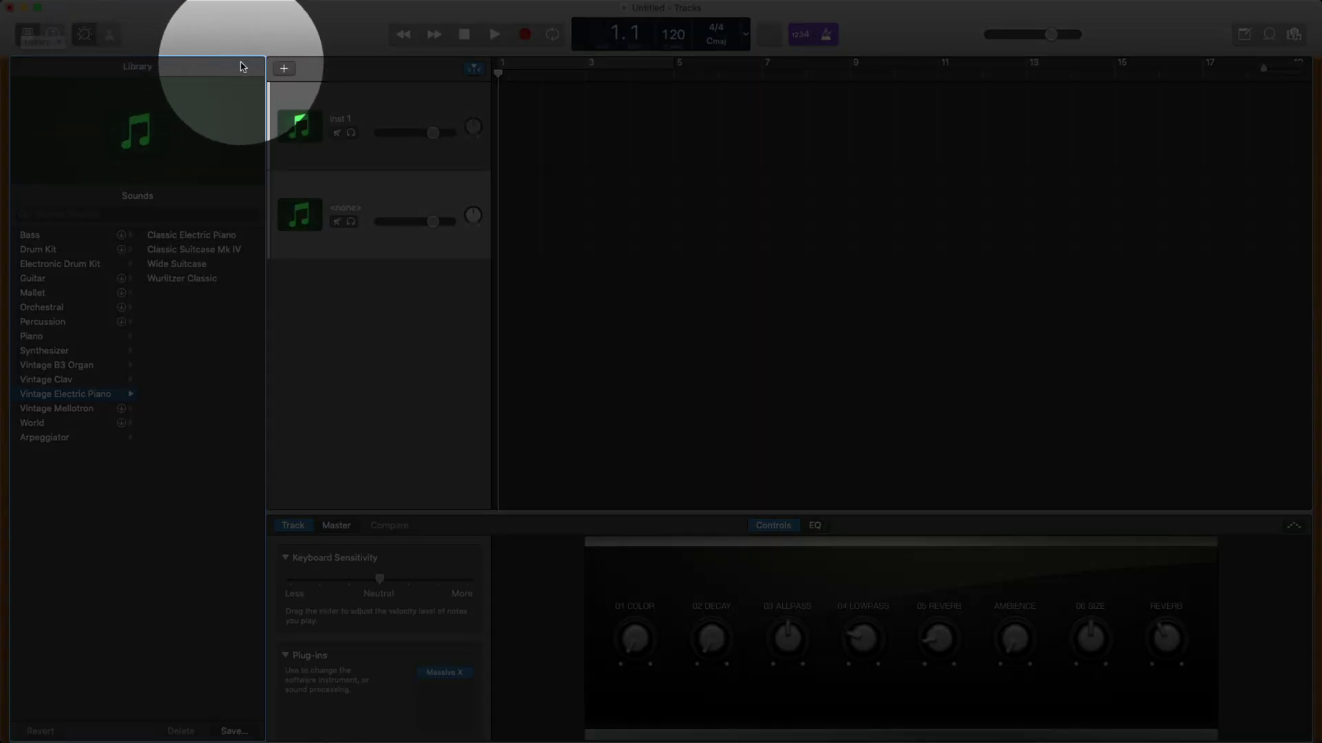
{"action": "left_click", "coordinate": [285, 69]}
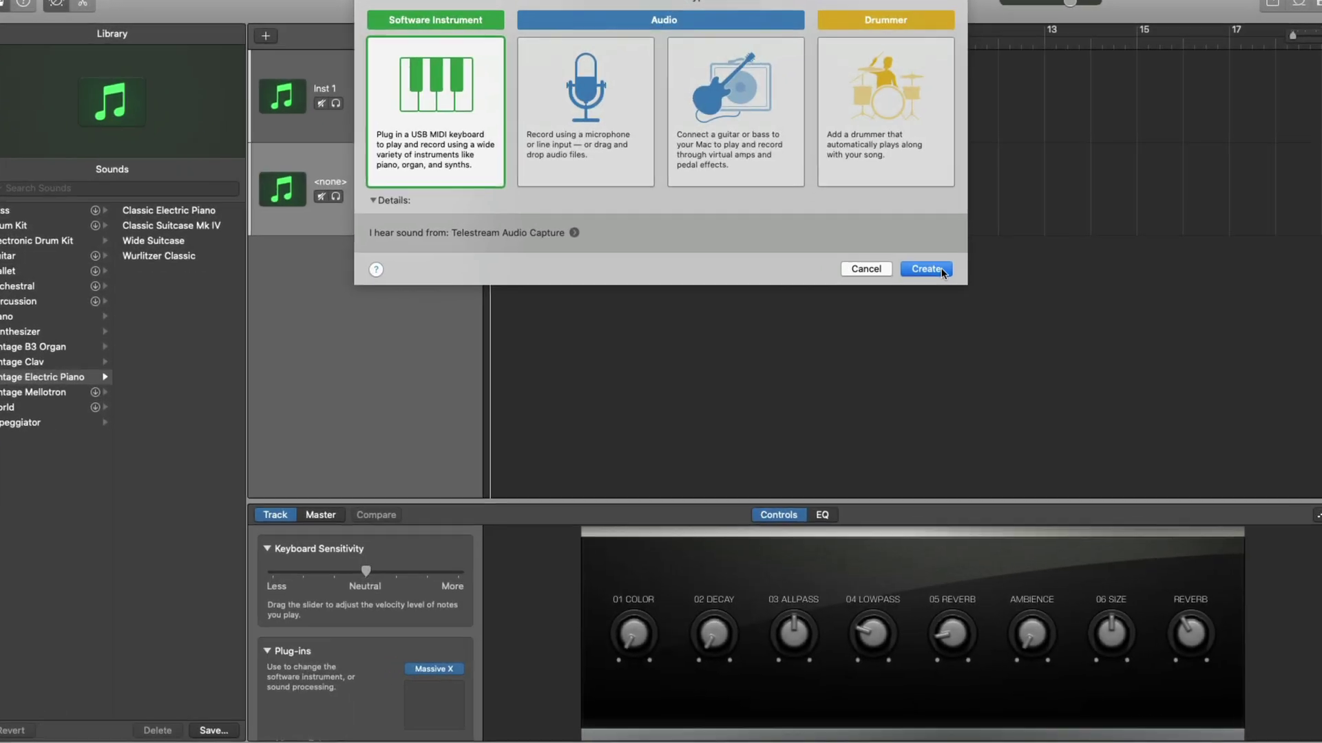
{"action": "left_click", "coordinate": [914, 290]}
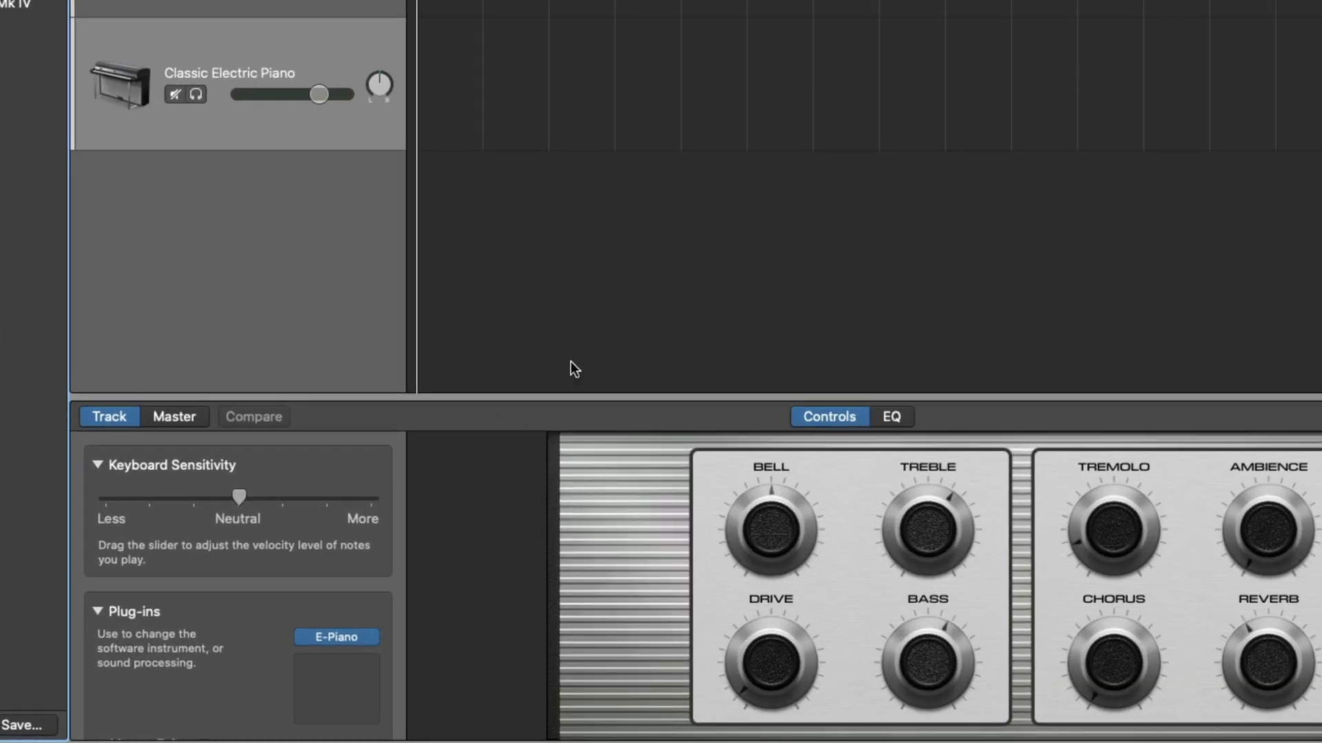
Step: Set the new track's instrument to Native Instruments' Battery 4 in stereo
{"action": "left_click", "coordinate": [373, 637]}
{"action": "mouse_move", "coordinate": [401, 646]}
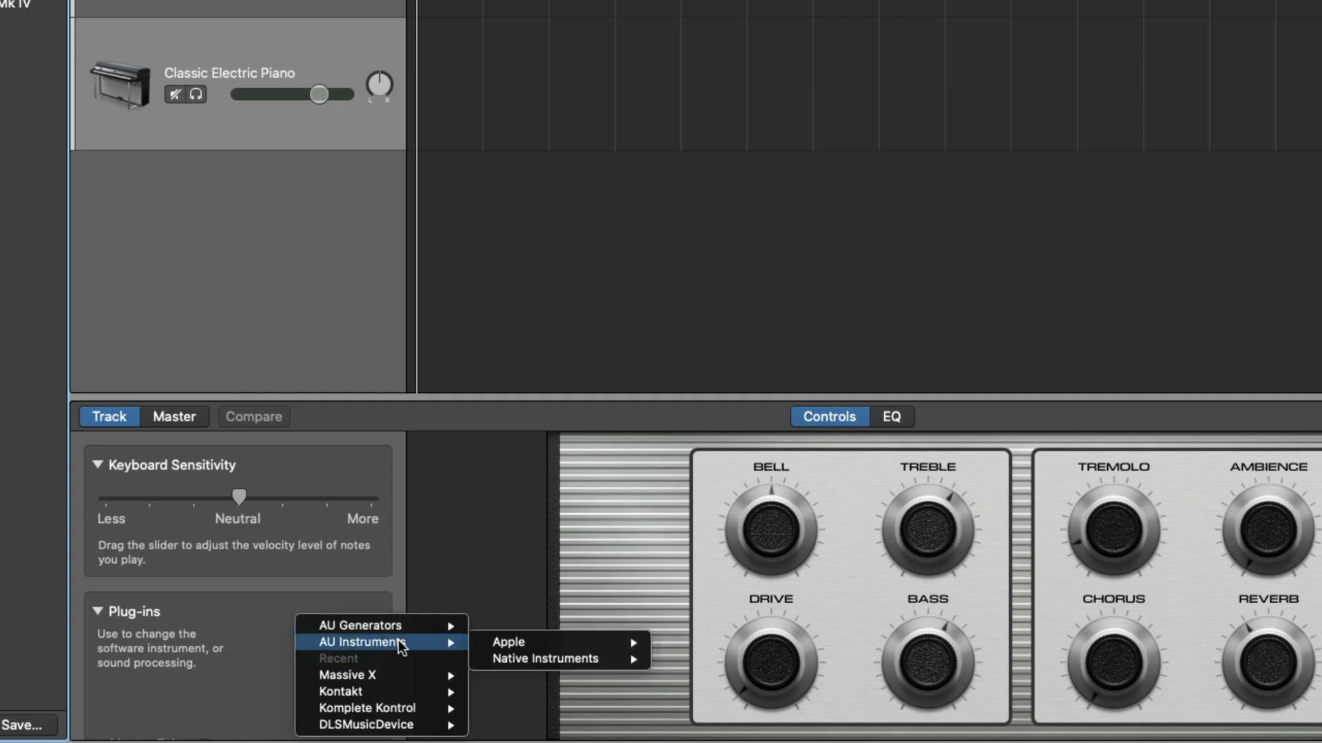
{"action": "mouse_move", "coordinate": [530, 660]}
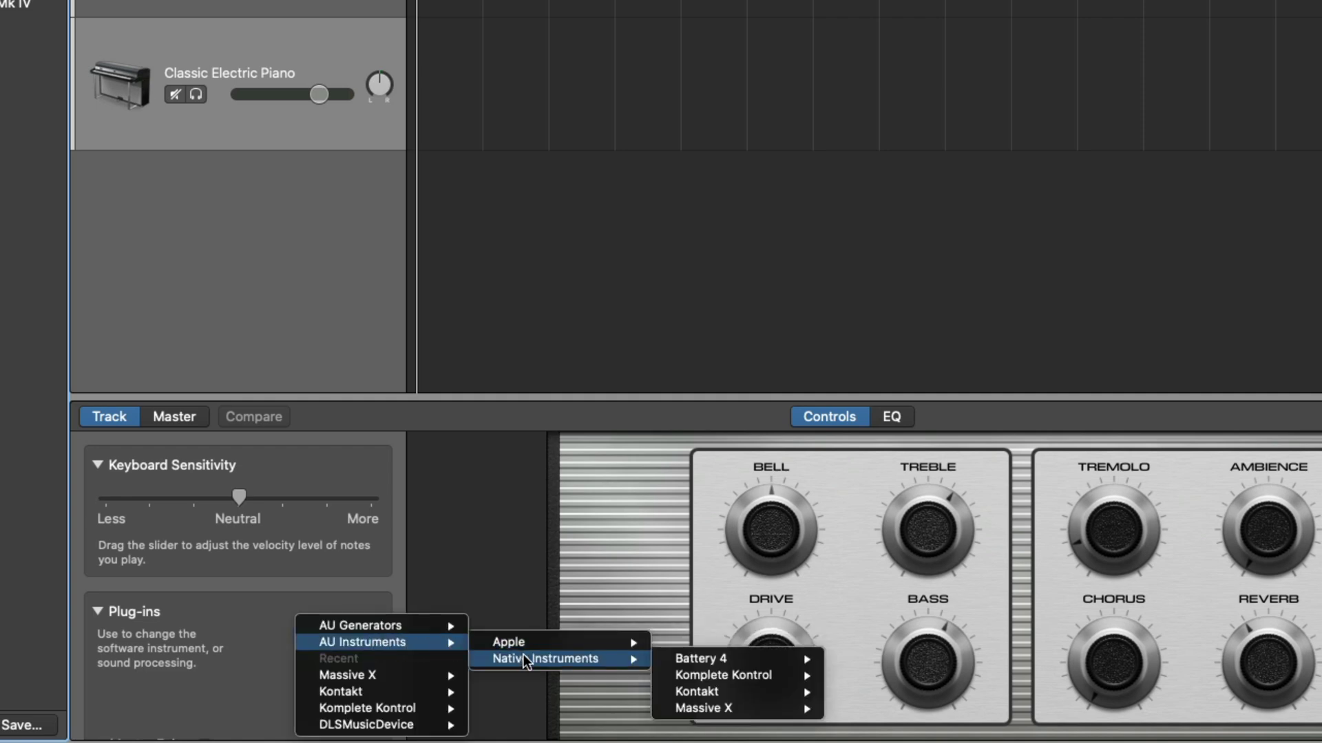
{"action": "mouse_move", "coordinate": [671, 660]}
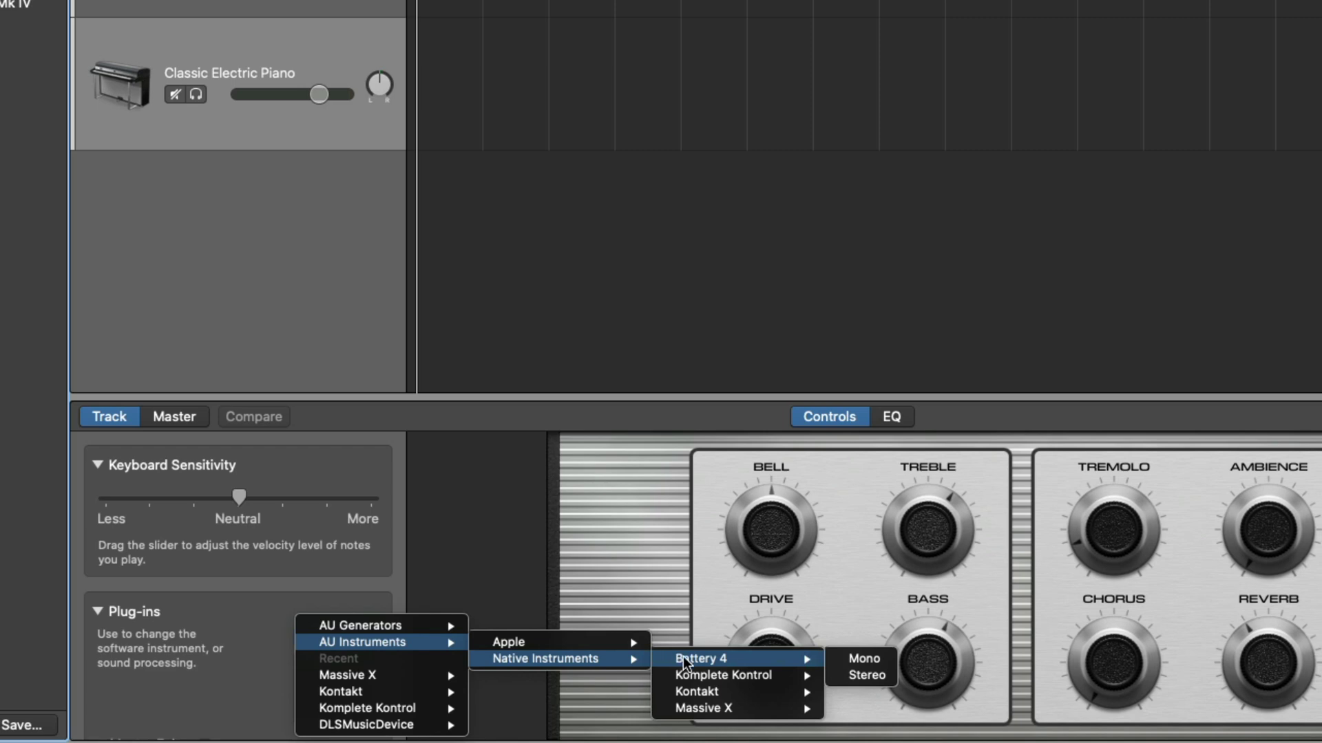
{"action": "left_click", "coordinate": [859, 675]}
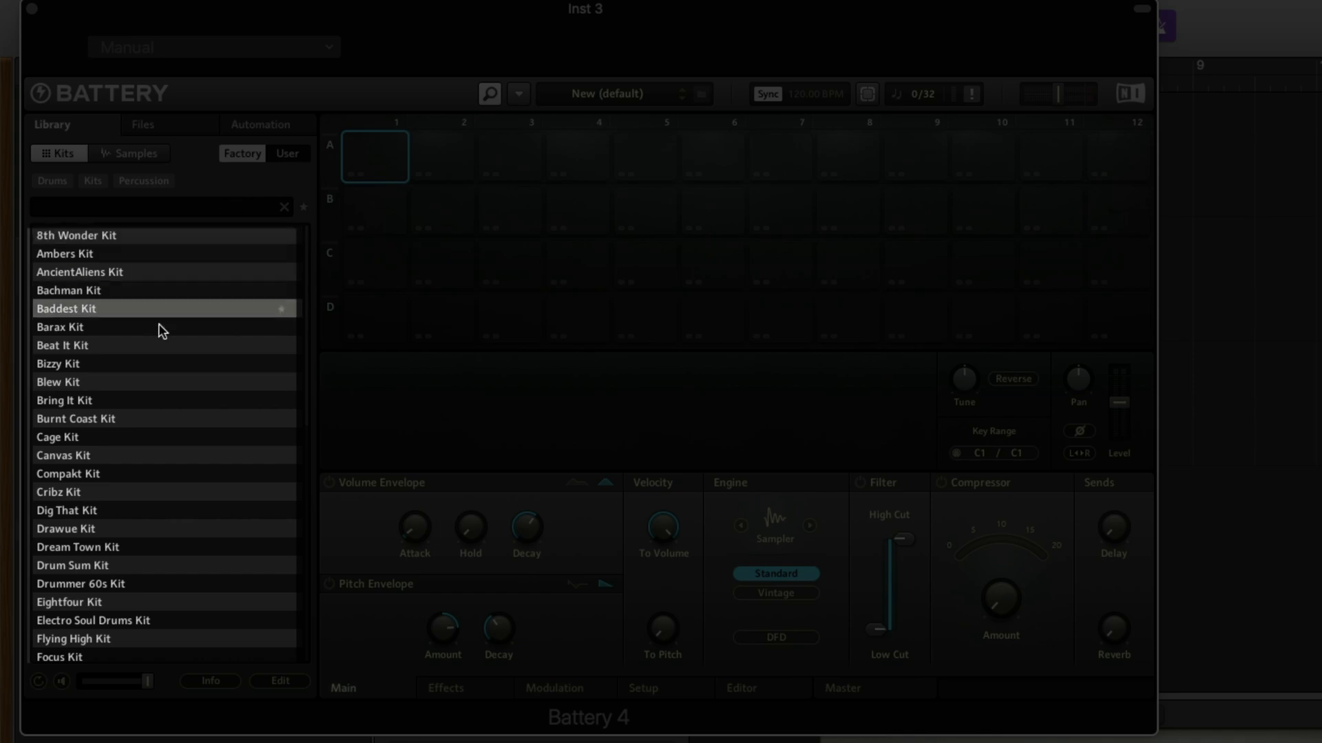
Step: Load the Blew Kit in Battery 4, audition its pads, and close the plug-in
{"action": "double_click", "coordinate": [133, 382]}
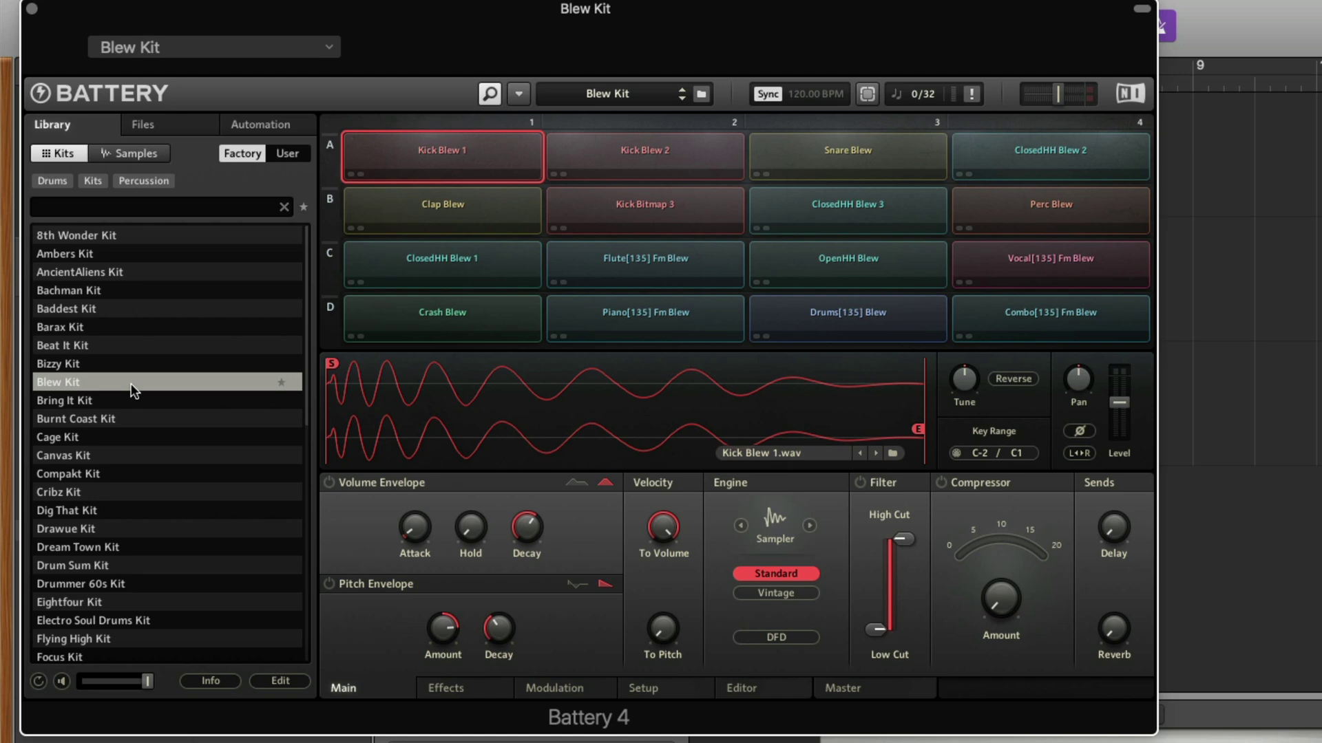
{"action": "key", "text": "space"}
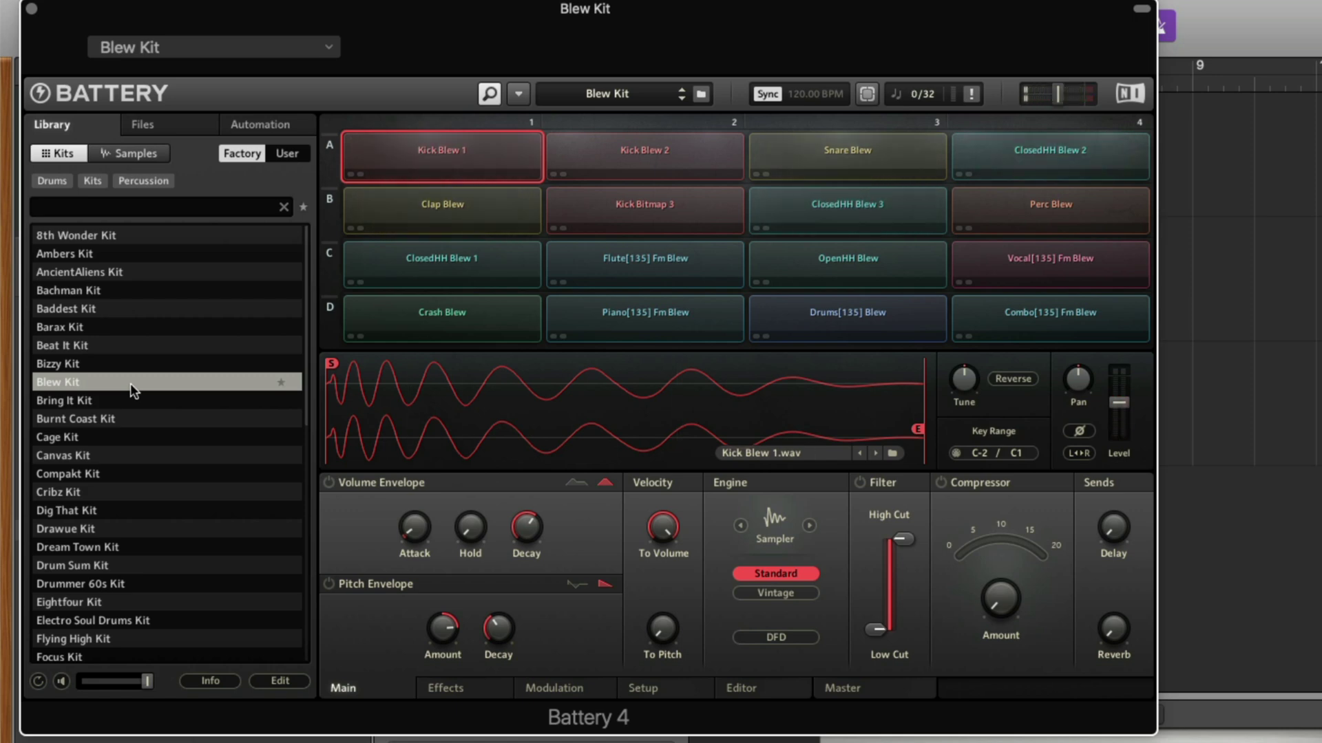
{"action": "left_click", "coordinate": [32, 9]}
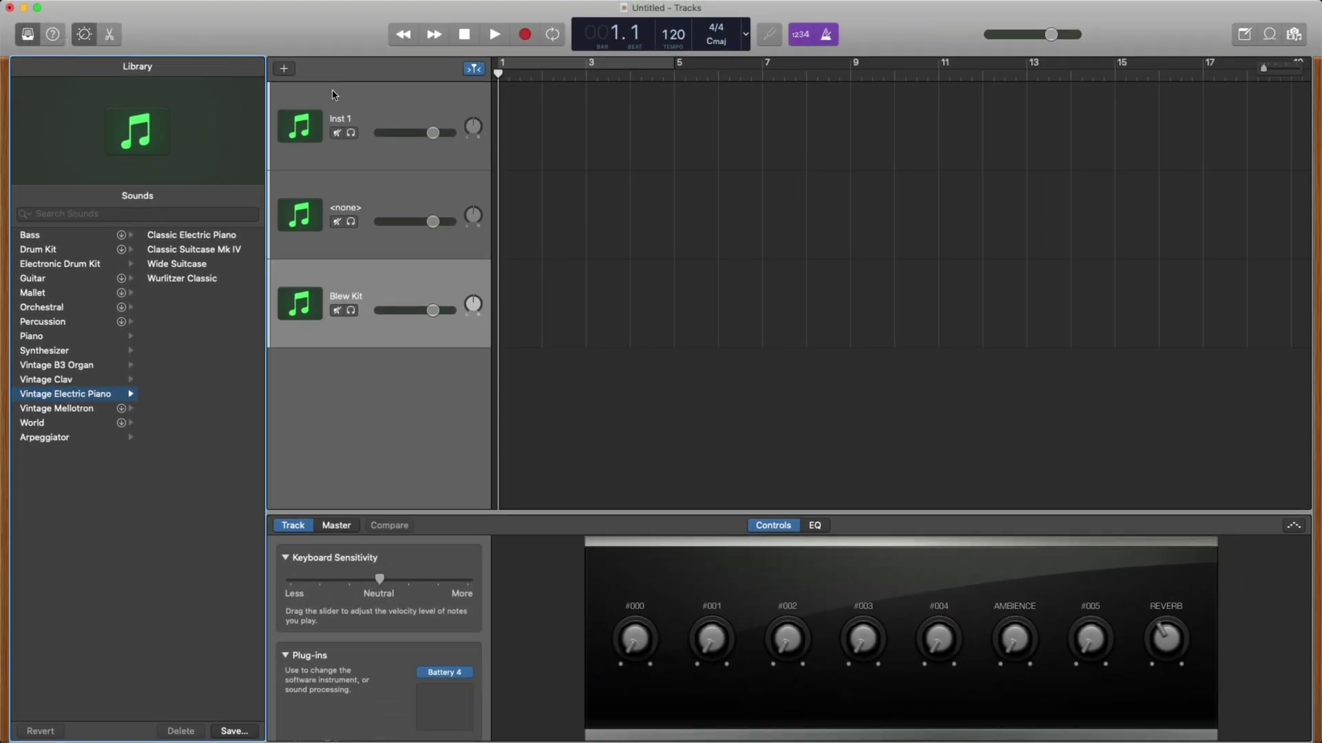
Step: Insert Native Instruments' Raum reverb as an effect plug-in on Inst 1
{"action": "left_click", "coordinate": [336, 110]}
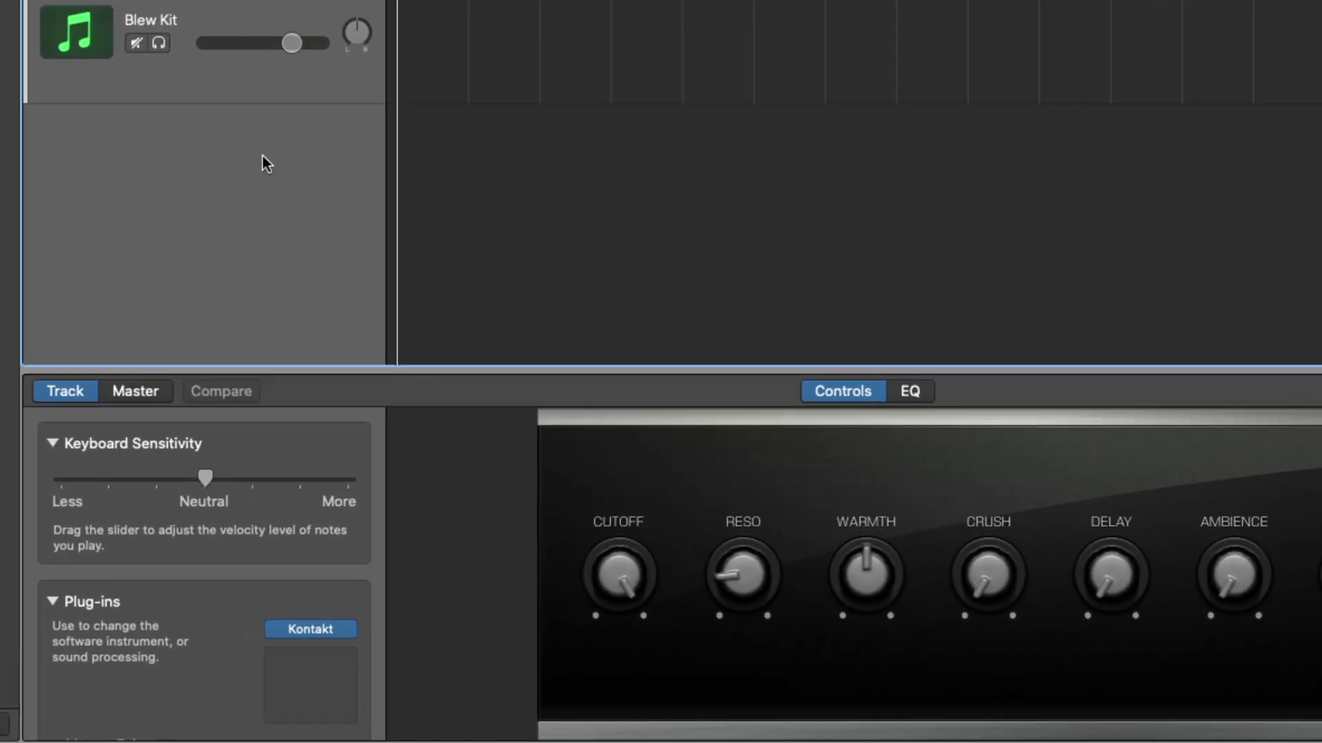
{"action": "mouse_move", "coordinate": [330, 659]}
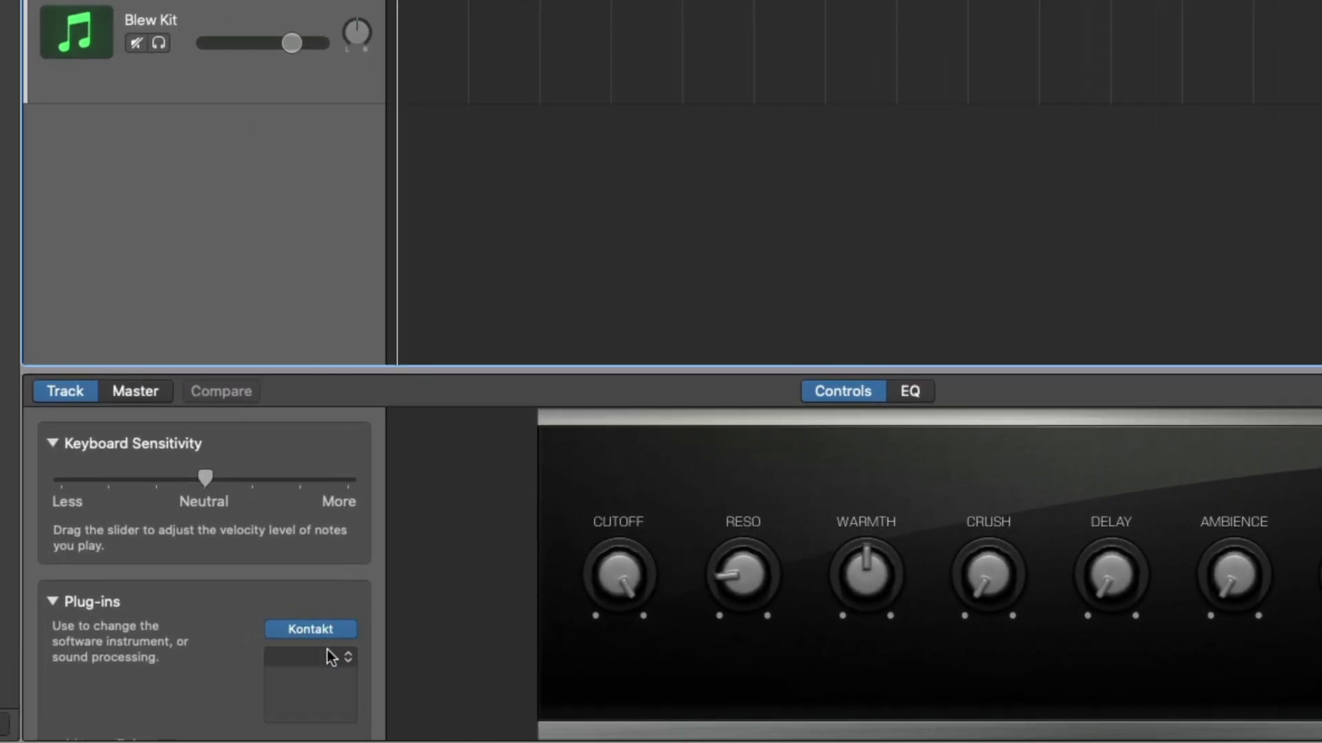
{"action": "left_click", "coordinate": [327, 665]}
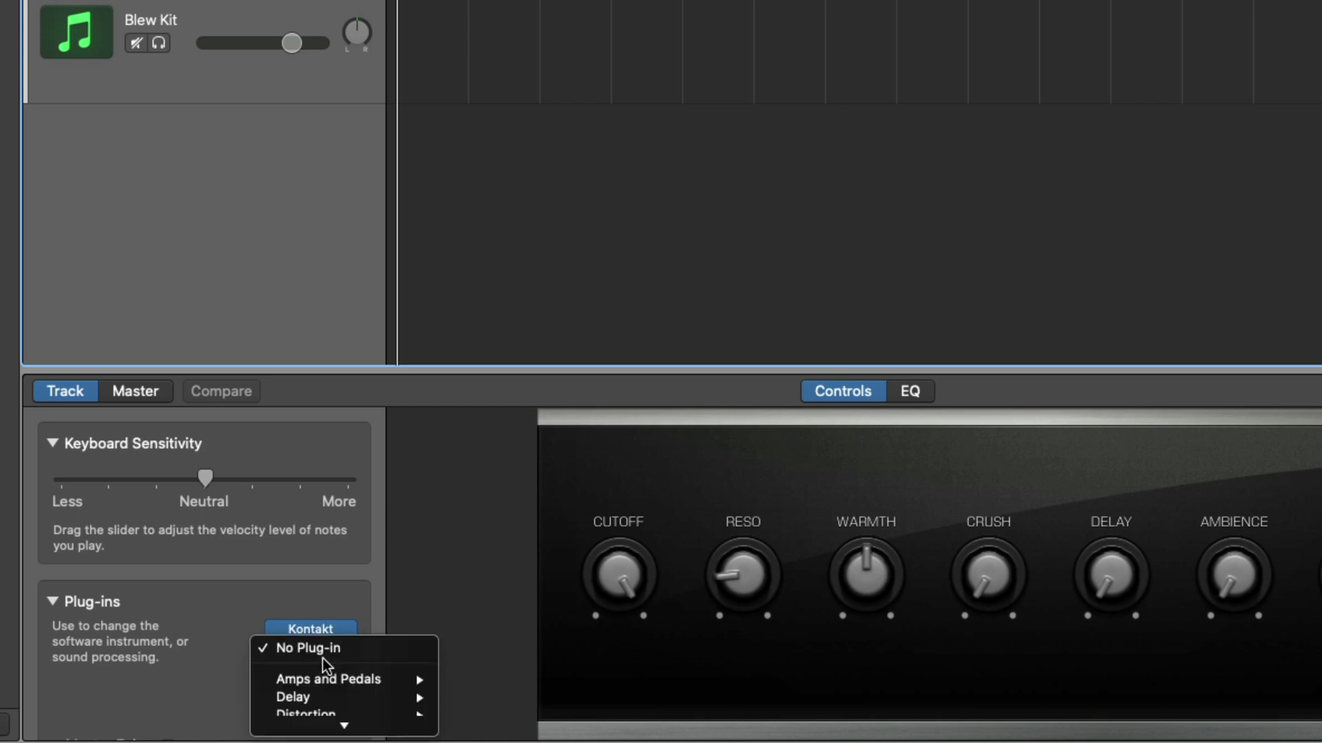
{"action": "mouse_move", "coordinate": [327, 734]}
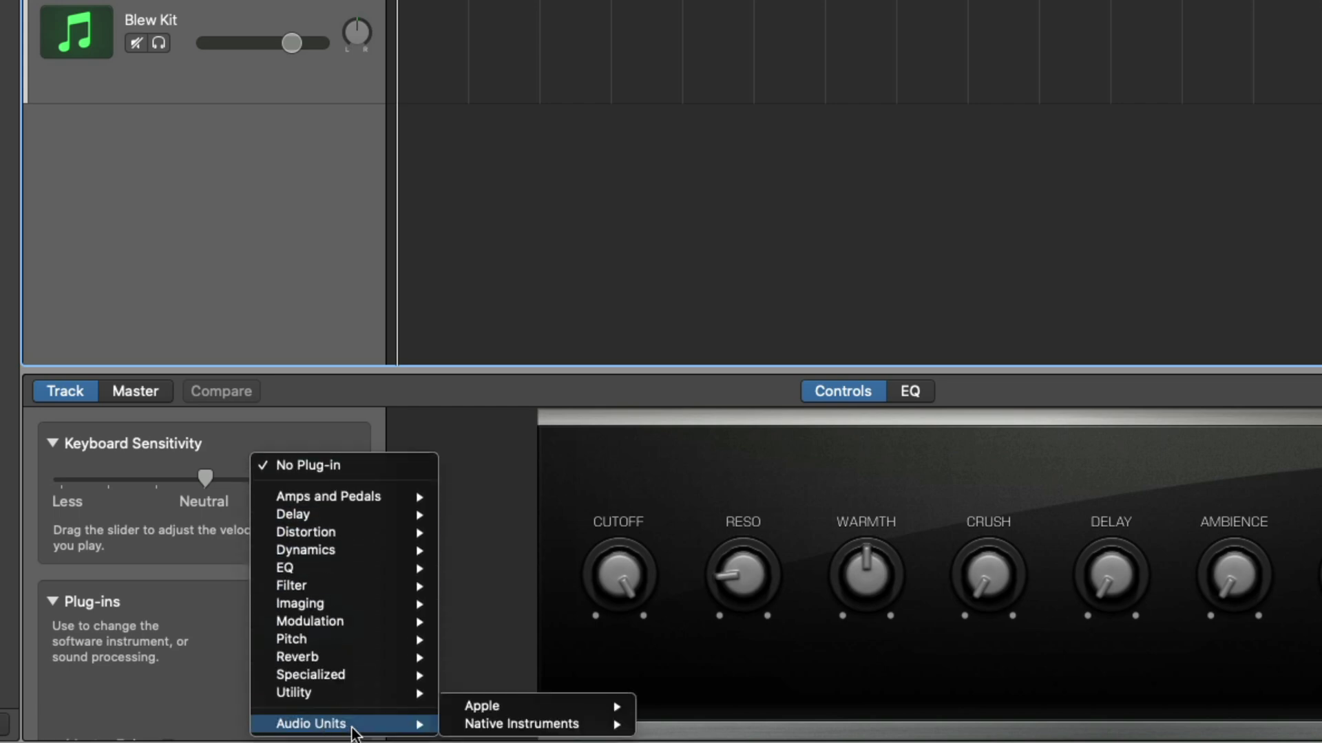
{"action": "mouse_move", "coordinate": [465, 724]}
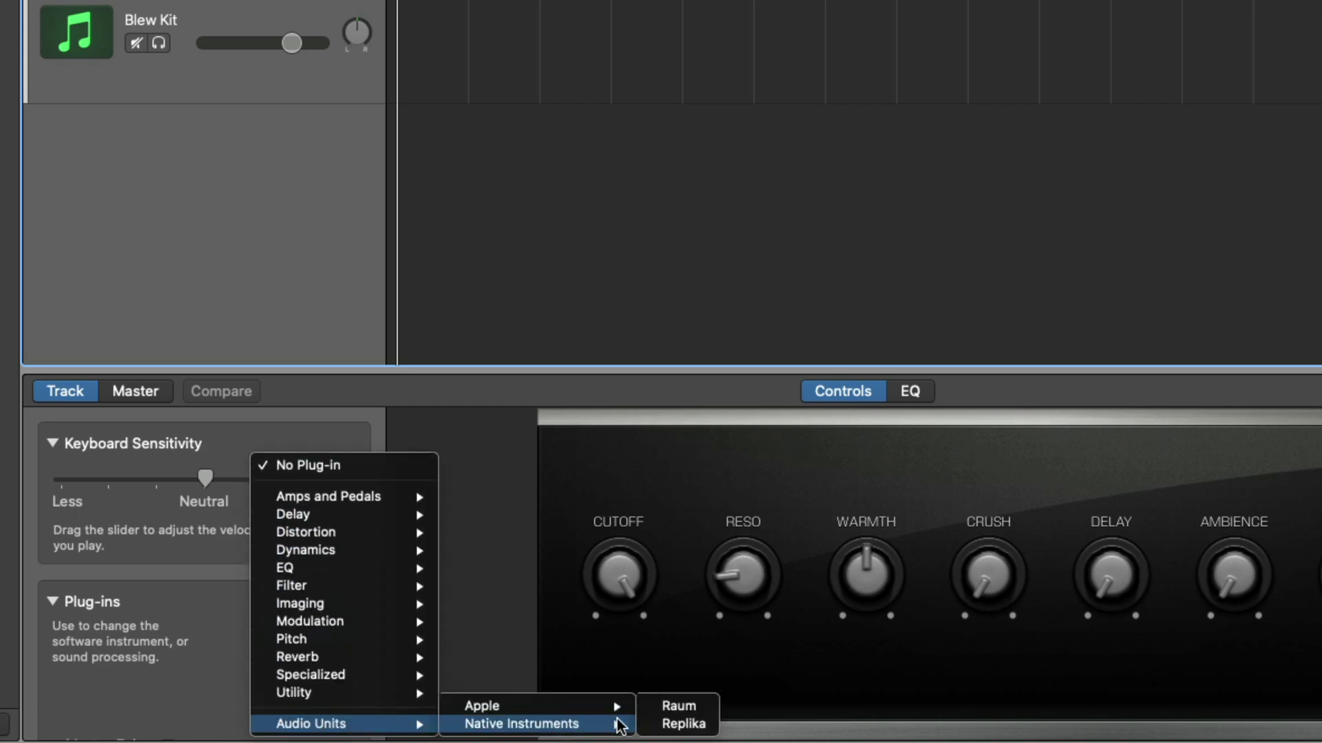
{"action": "left_click", "coordinate": [672, 712]}
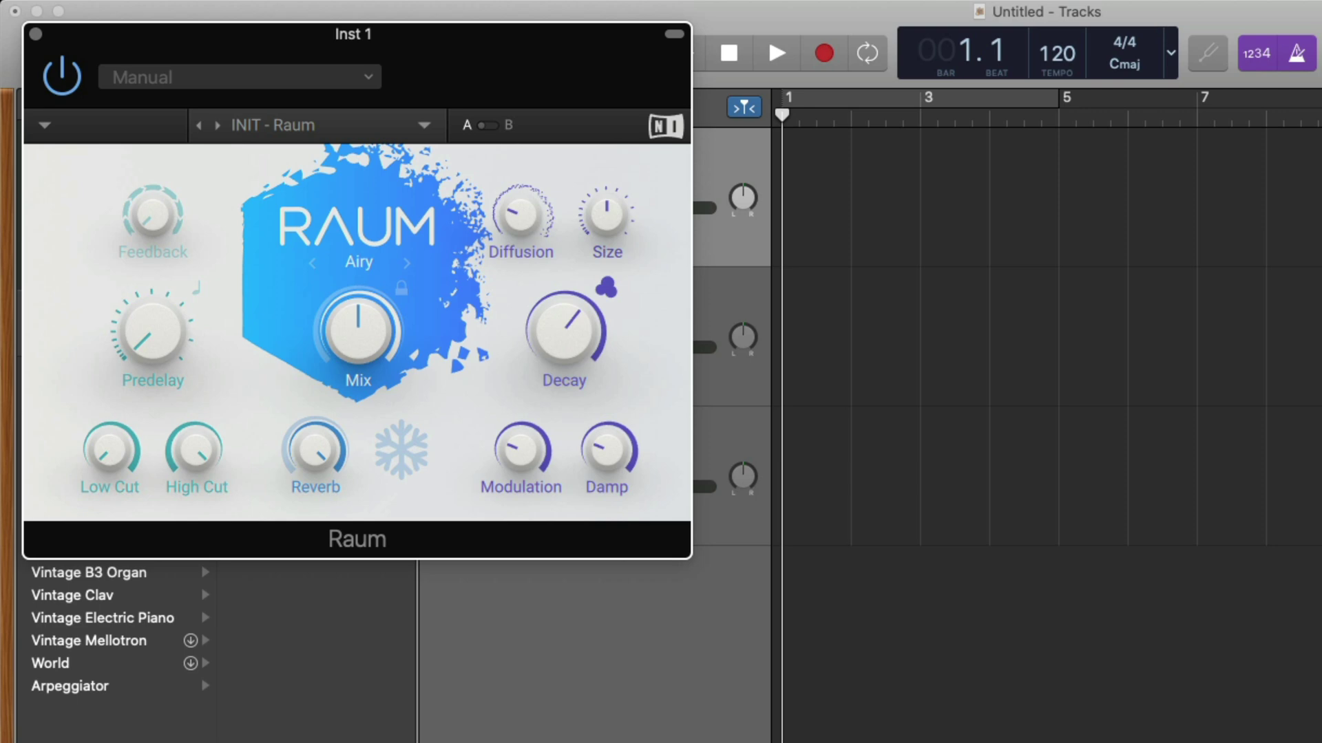
Step: Adjust Raum's Mix knob and load the Factory Presets > Creative > Ice Cave preset
{"action": "mouse_move", "coordinate": [358, 330]}
{"action": "left_mouse_down"}
{"action": "mouse_move", "coordinate": [358, 399]}
{"action": "mouse_move", "coordinate": [358, 334]}
{"action": "left_mouse_up"}
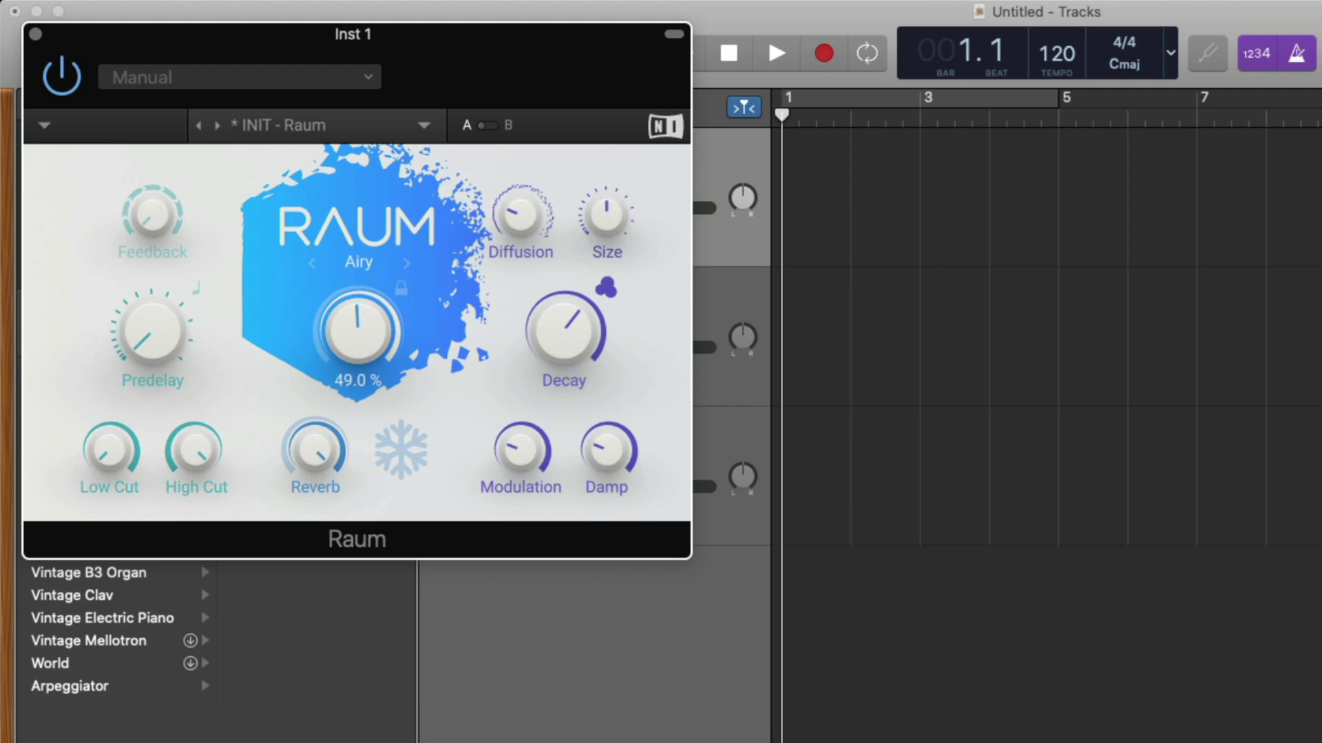
{"action": "left_click", "coordinate": [357, 129]}
{"action": "mouse_move", "coordinate": [361, 154]}
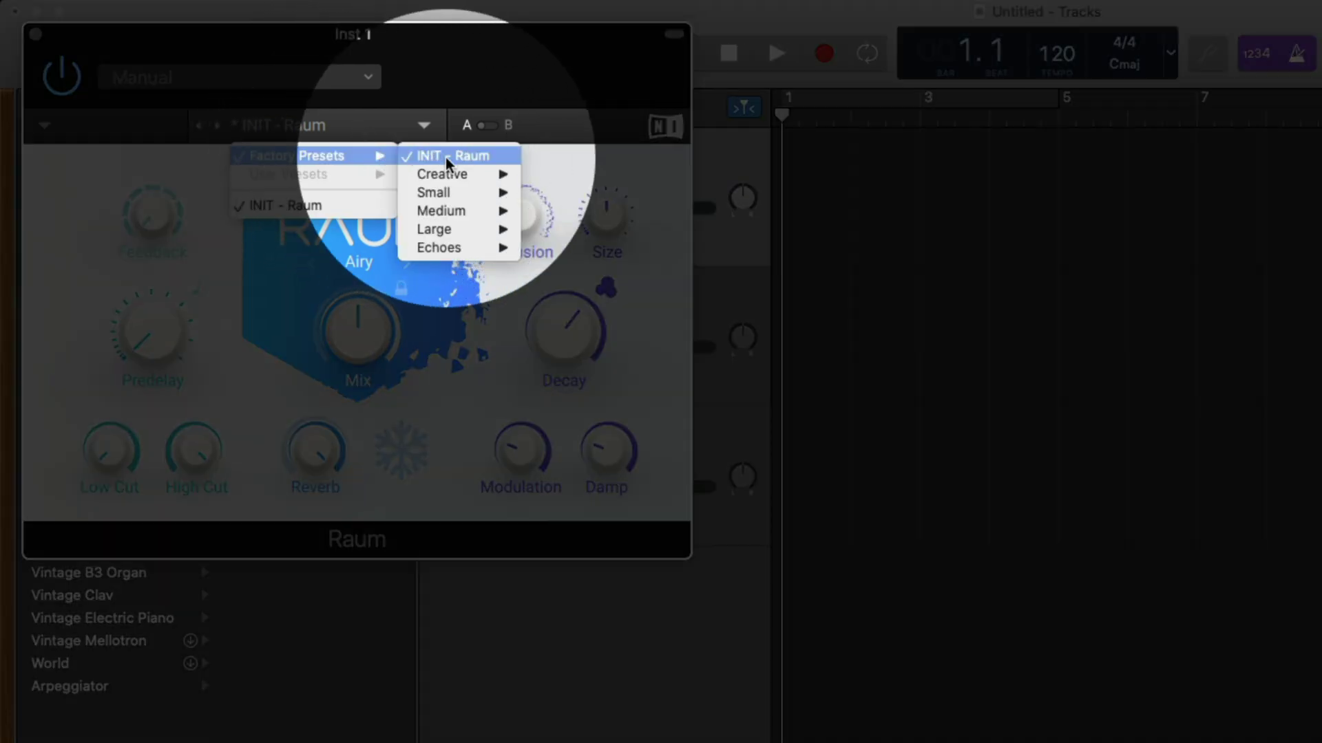
{"action": "mouse_move", "coordinate": [473, 172]}
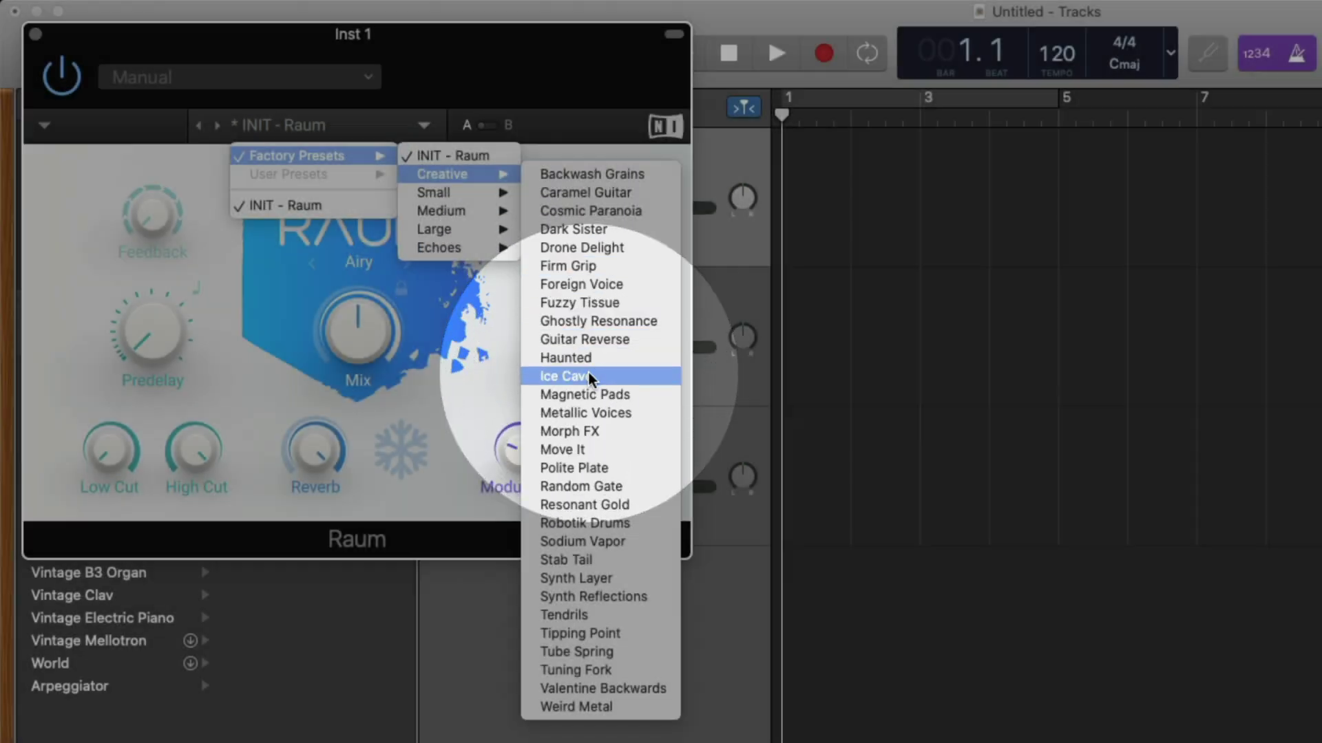
{"action": "left_click", "coordinate": [589, 374]}
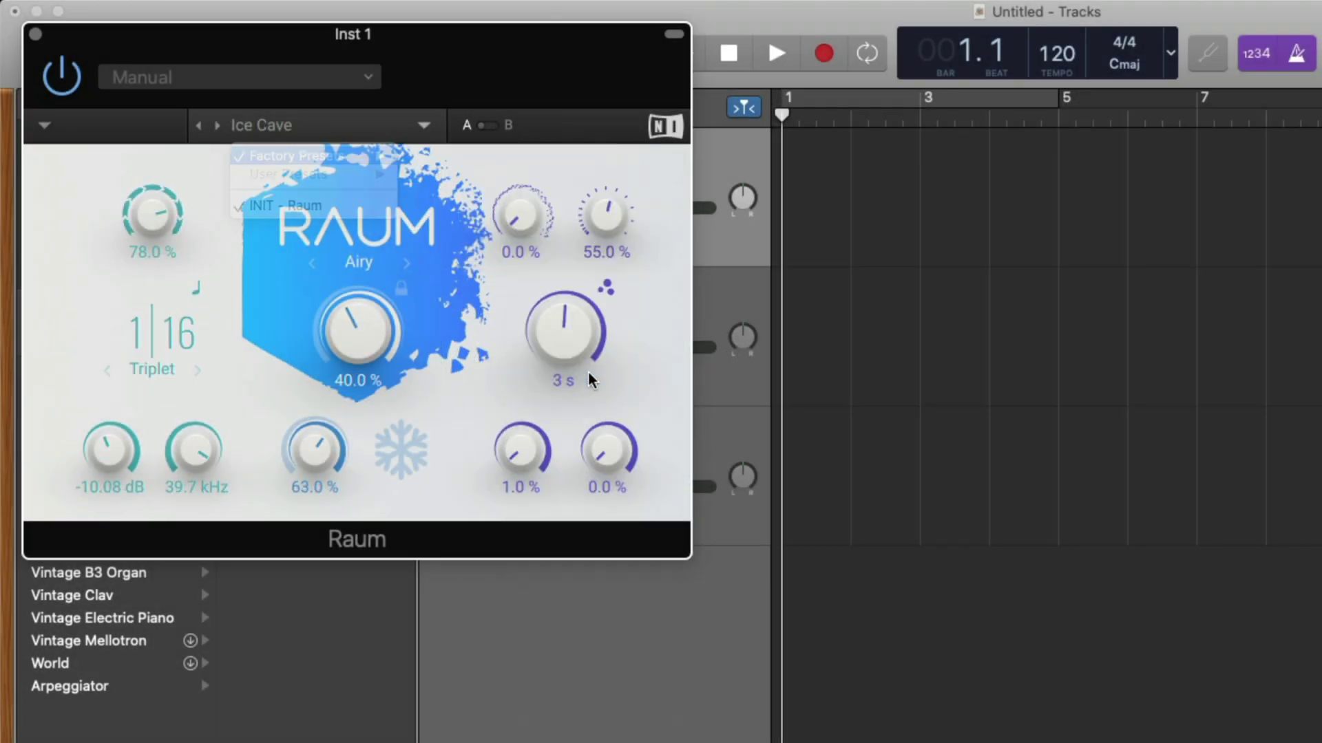